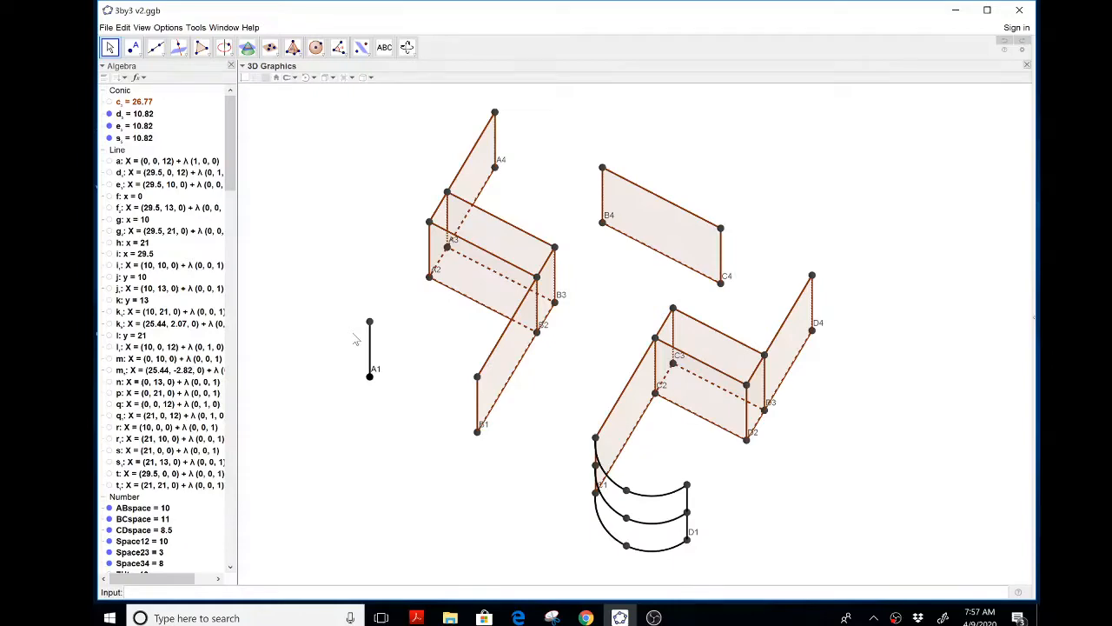
pyautogui.click(407, 47)
pyautogui.moveTo(353, 222); pyautogui.dragTo(355, 220)
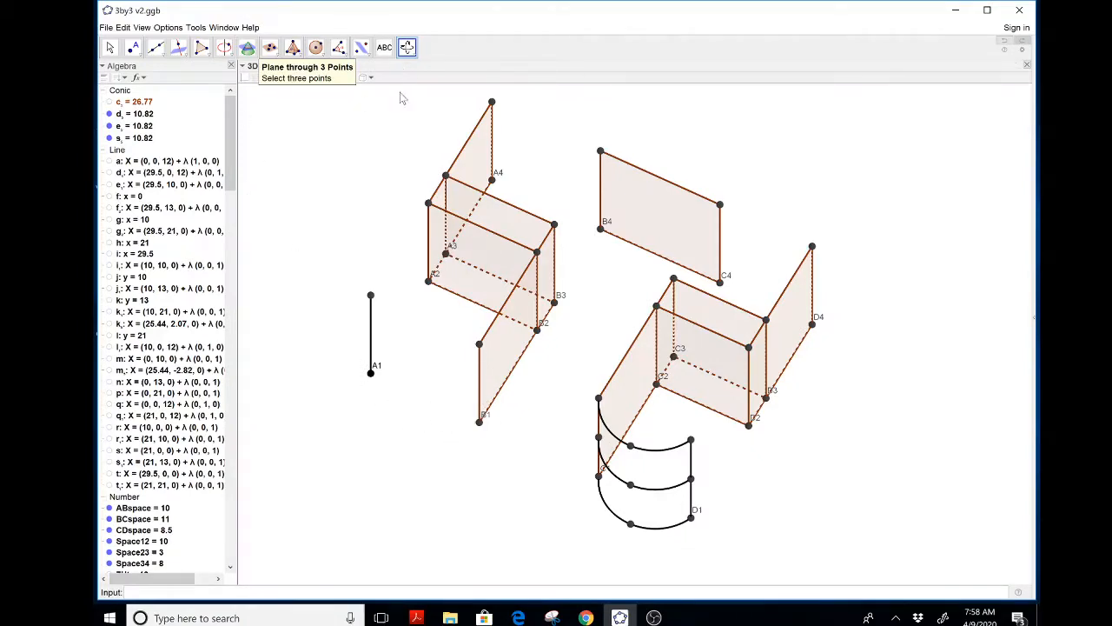
pyautogui.press('Escape')
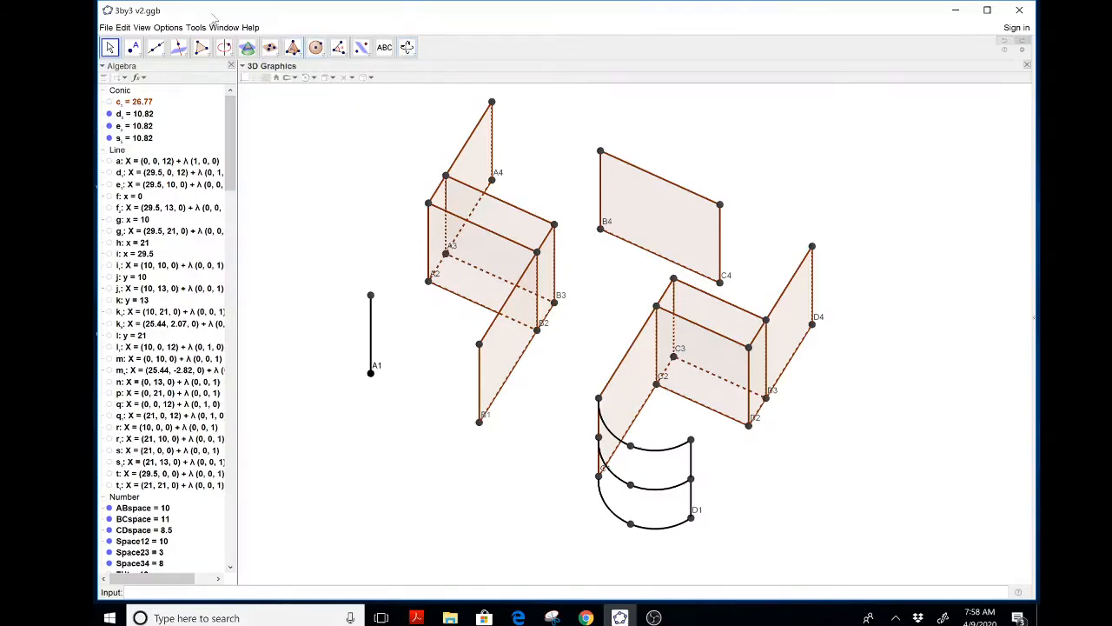
pyautogui.click(231, 65)
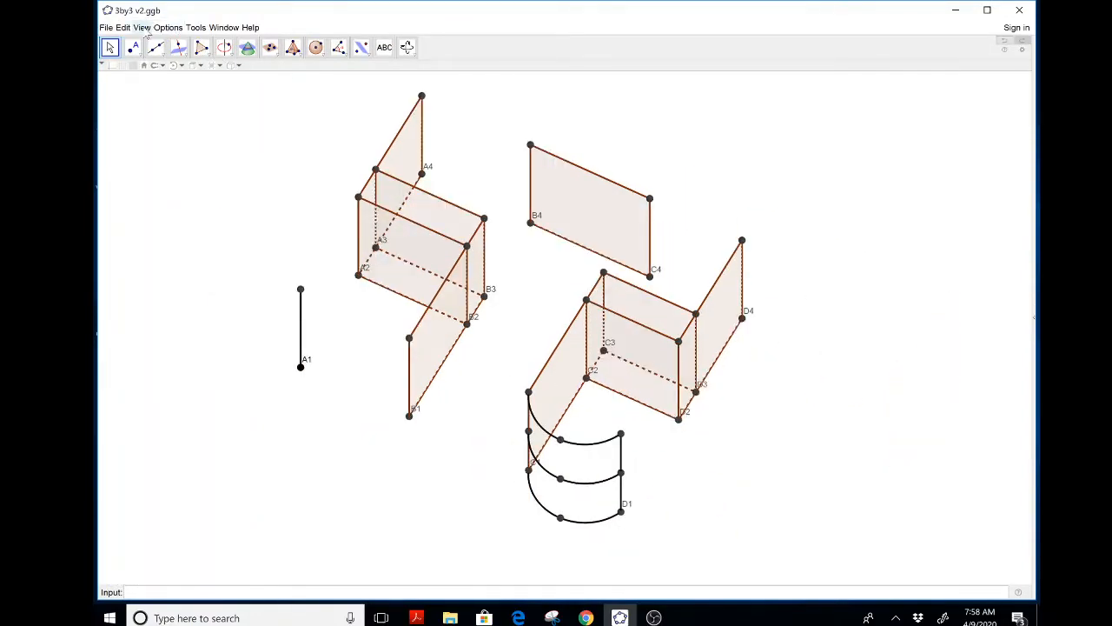
pyautogui.click(141, 28)
pyautogui.click(156, 40)
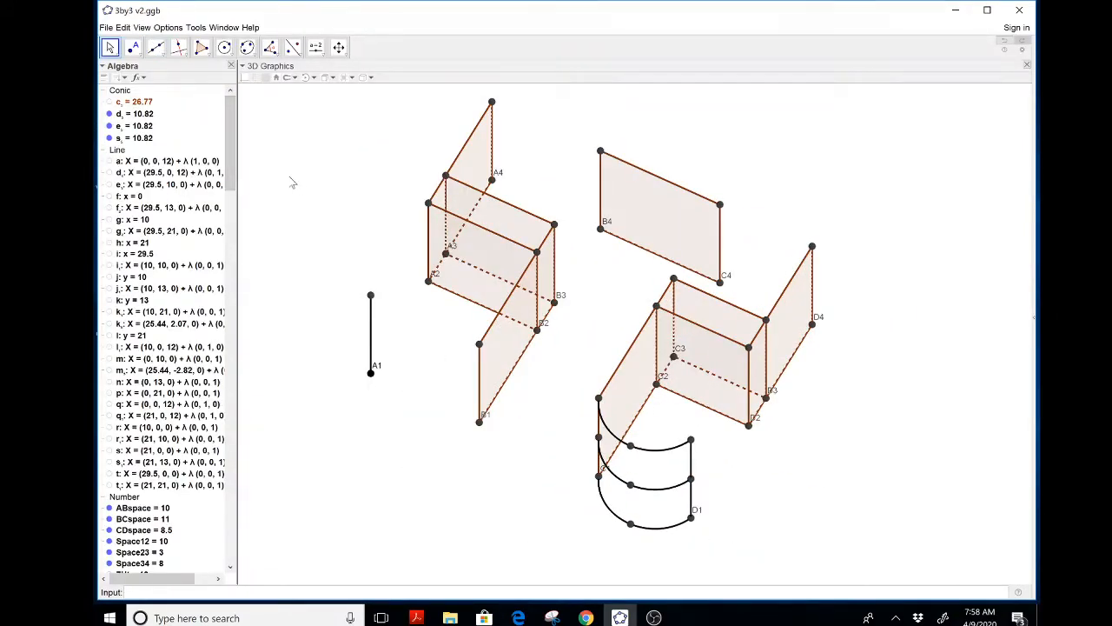
# Show the ground plane in the 3D Graphics view, switching the axes on and back off
pyautogui.click(246, 79)
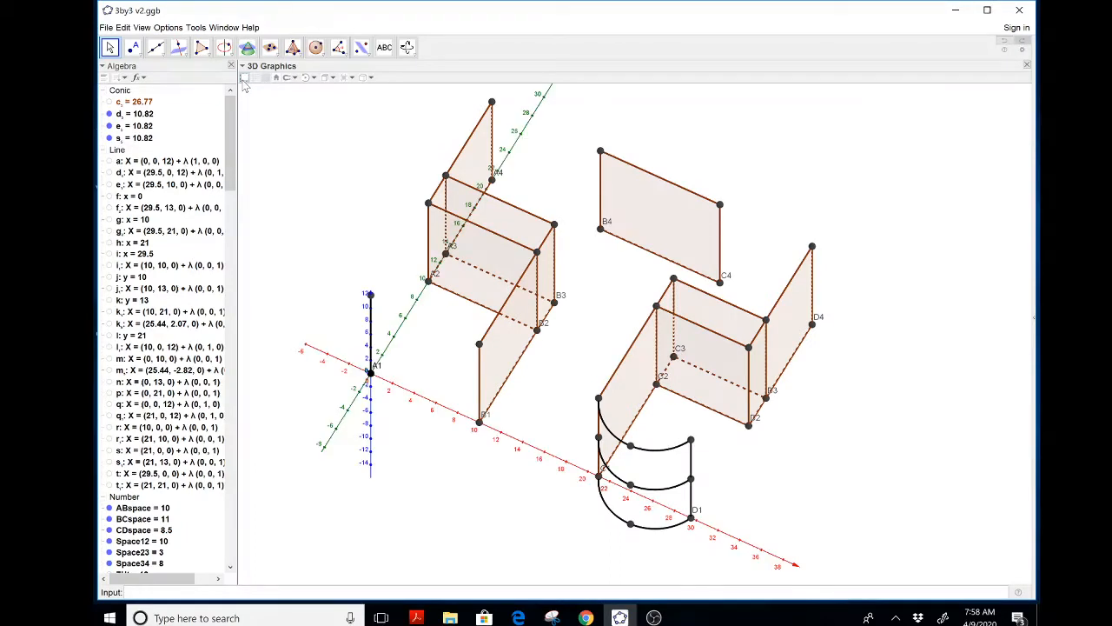
pyautogui.click(257, 83)
pyautogui.click(265, 78)
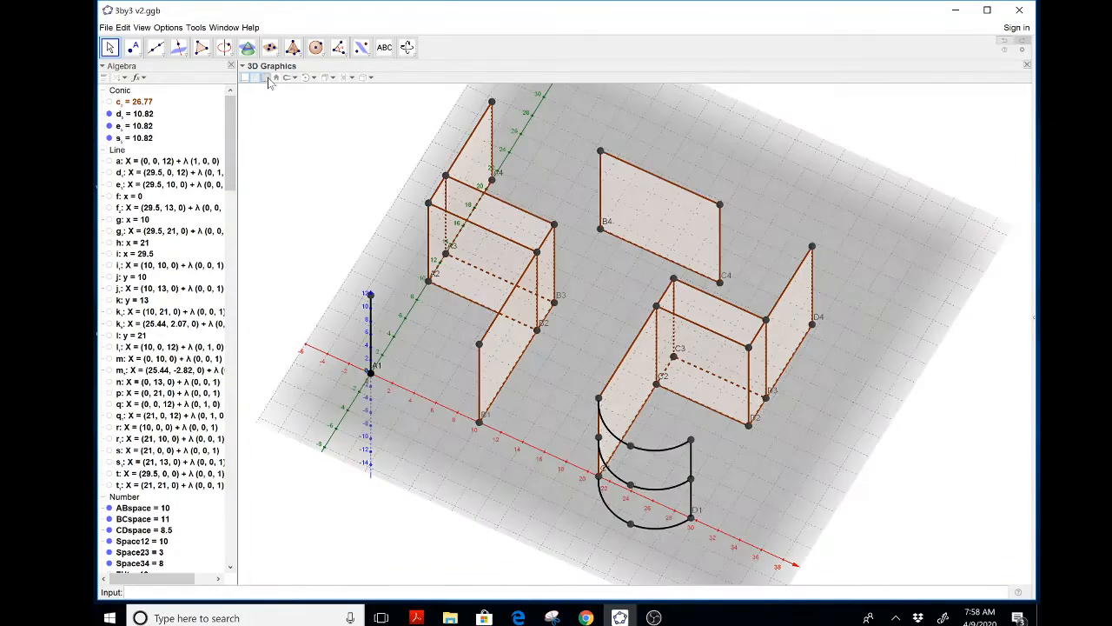
pyautogui.click(257, 79)
pyautogui.click(246, 78)
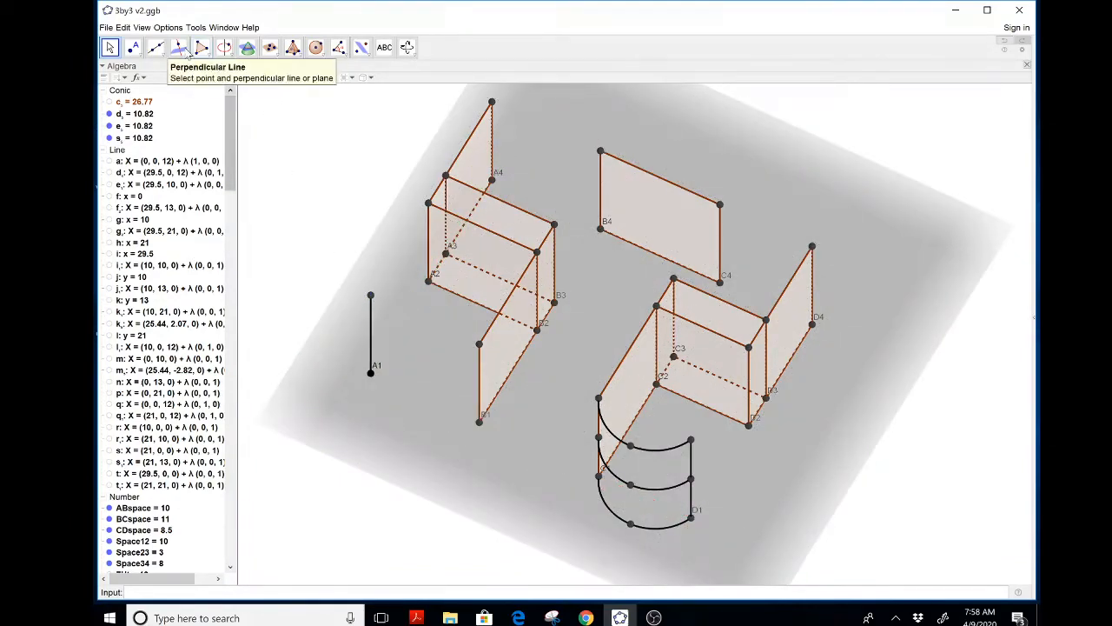
# Place a new point on the ground plane just below and right of A1
pyautogui.click(133, 47)
pyautogui.click(396, 426)
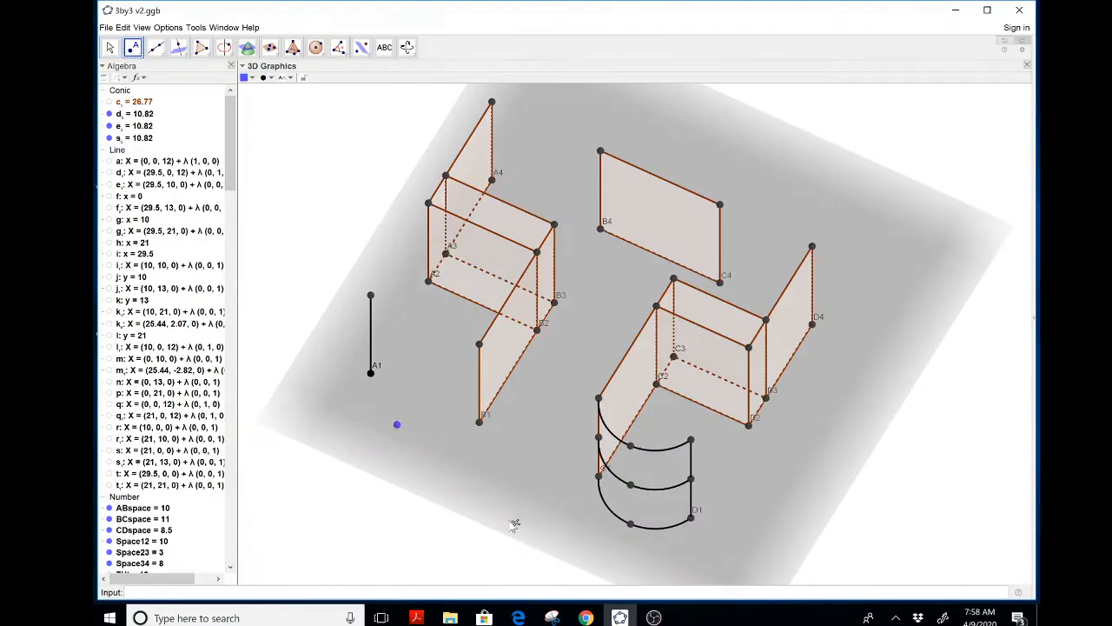
pyautogui.press('Escape')
# Reposition the new point on the ground plane so it sits below, between A1 and B1
pyautogui.click(407, 50)
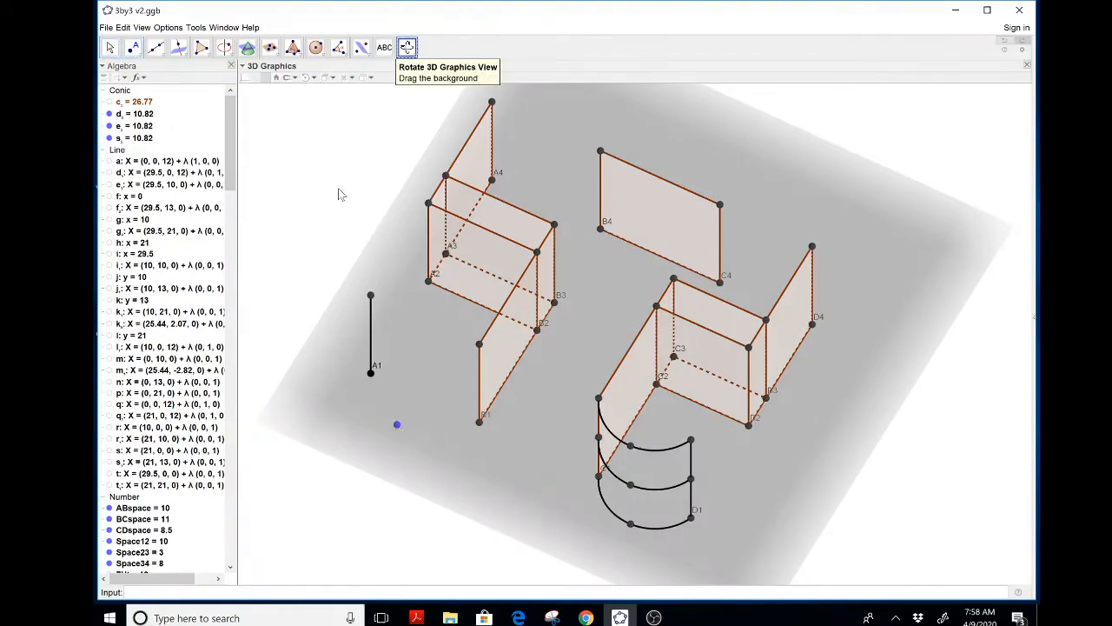
pyautogui.moveTo(339, 190)
pyautogui.mouseDown()
pyautogui.moveTo(341, 170)
pyautogui.moveTo(341, 181)
pyautogui.mouseUp()
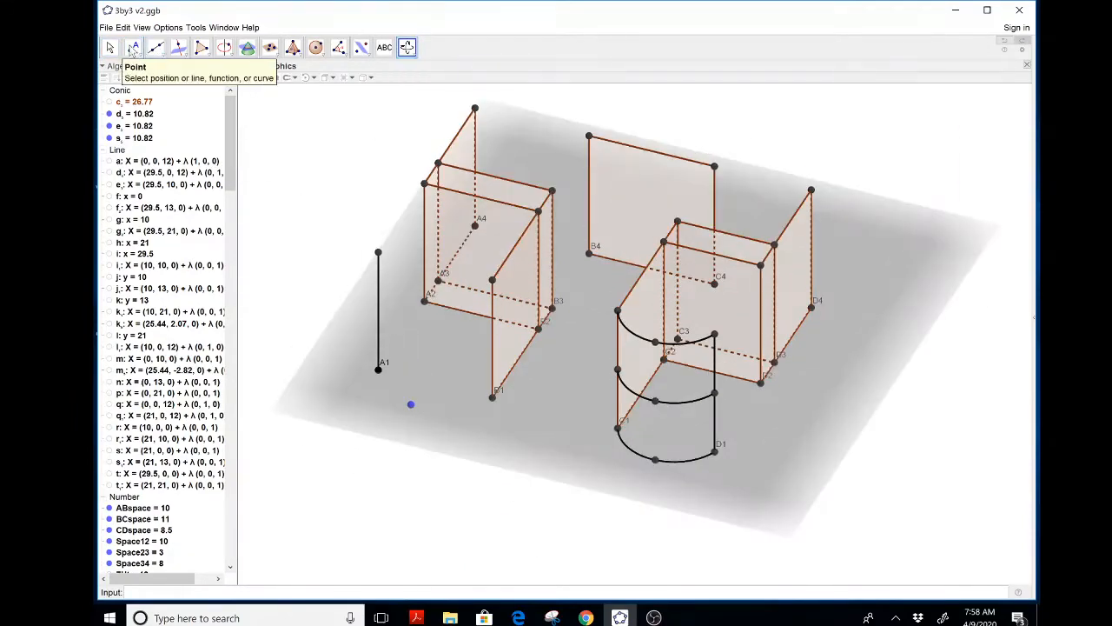
pyautogui.press('Escape')
pyautogui.moveTo(410, 404)
pyautogui.mouseDown()
pyautogui.moveTo(424, 406)
pyautogui.moveTo(399, 390)
pyautogui.moveTo(422, 405)
pyautogui.moveTo(380, 404)
pyautogui.moveTo(389, 401)
pyautogui.mouseUp()
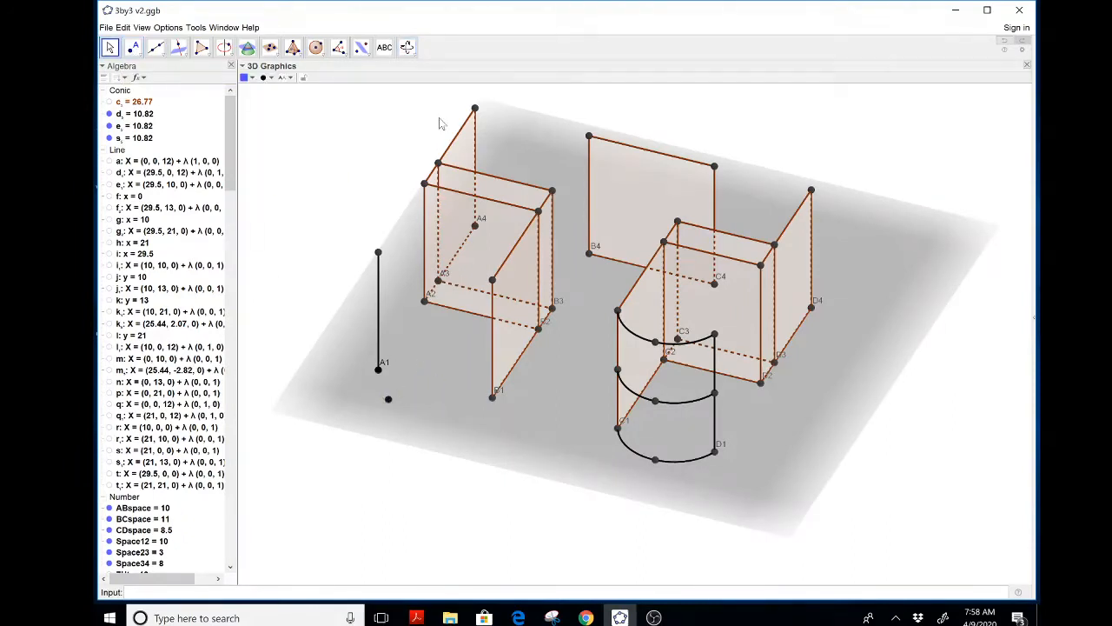
pyautogui.click(407, 47)
pyautogui.moveTo(320, 156); pyautogui.dragTo(321, 165)
pyautogui.press('Escape')
pyautogui.moveTo(406, 425); pyautogui.dragTo(437, 445)
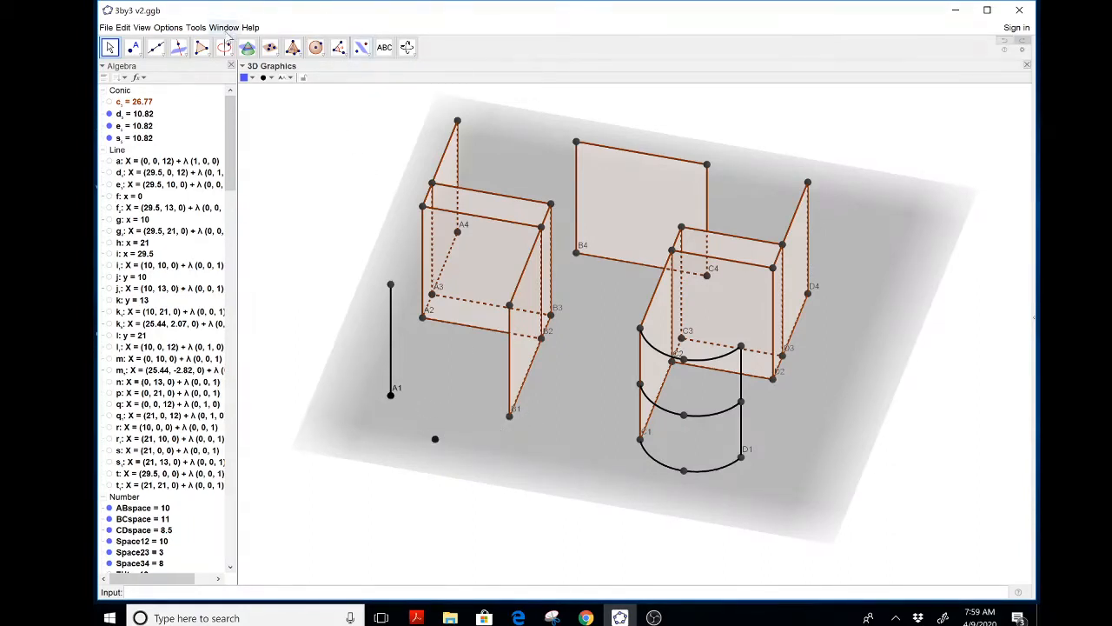
# Try a Circular Arc from A1 to B1 centred on the new point, then undo it
pyautogui.click(227, 54)
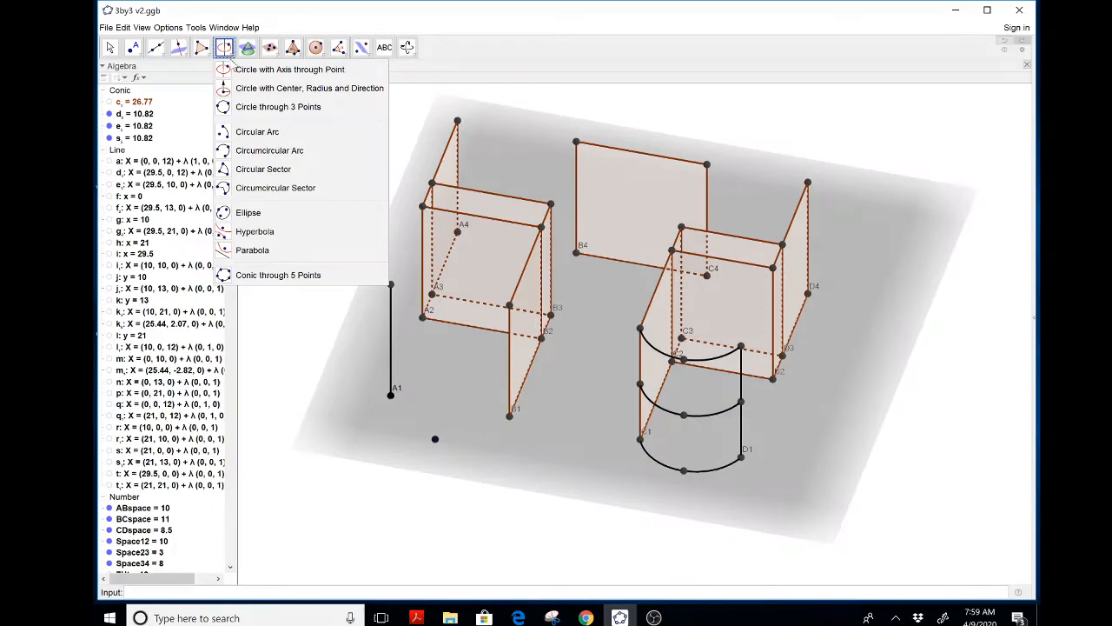
pyautogui.click(234, 132)
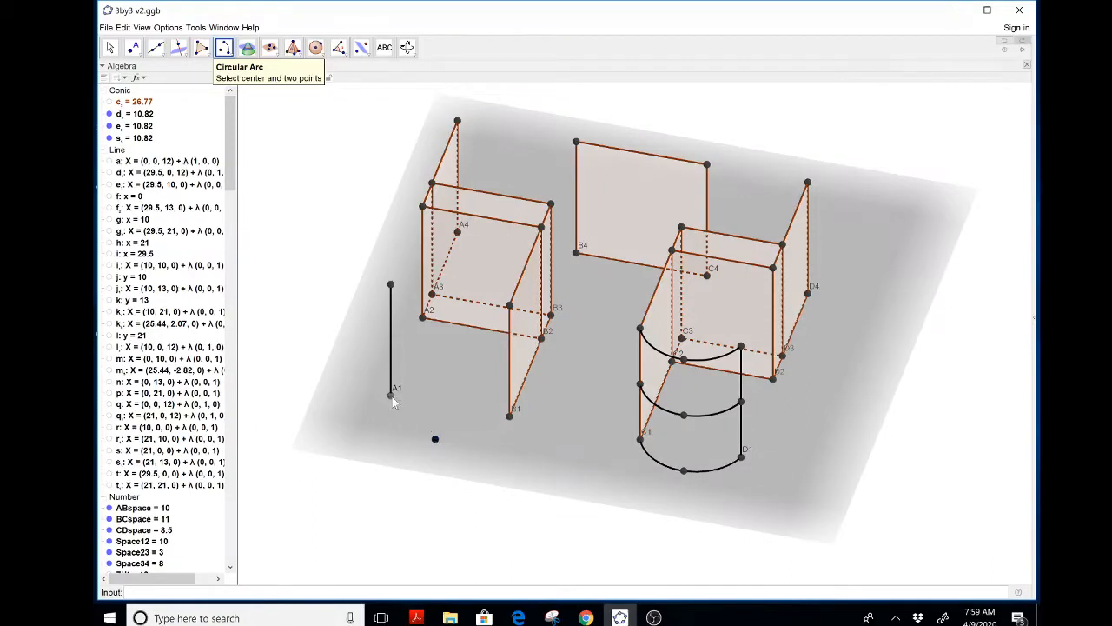
pyautogui.click(509, 416)
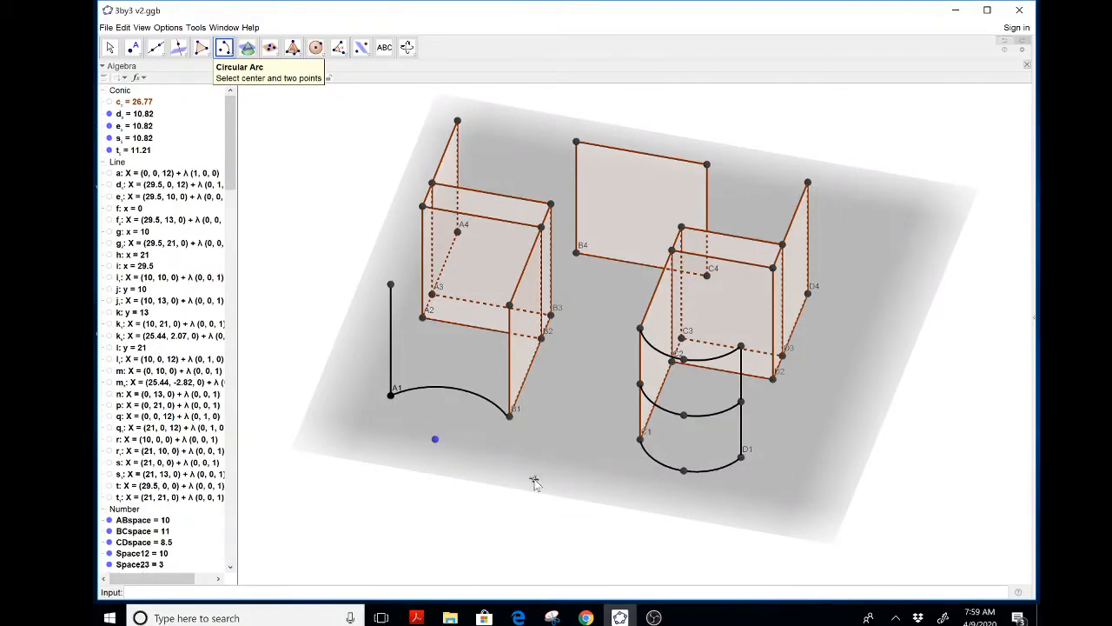
pyautogui.press('Escape')
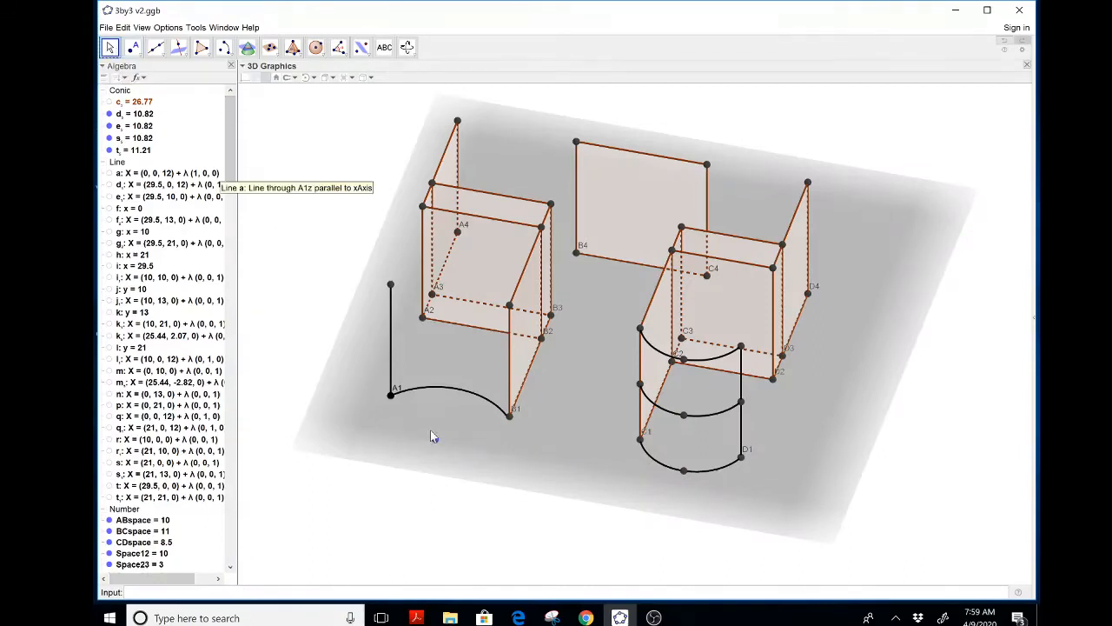
pyautogui.moveTo(435, 439)
pyautogui.mouseDown()
pyautogui.moveTo(429, 416)
pyautogui.moveTo(449, 419)
pyautogui.moveTo(452, 441)
pyautogui.moveTo(489, 445)
pyautogui.moveTo(481, 427)
pyautogui.moveTo(430, 416)
pyautogui.moveTo(447, 428)
pyautogui.moveTo(413, 435)
pyautogui.mouseUp()
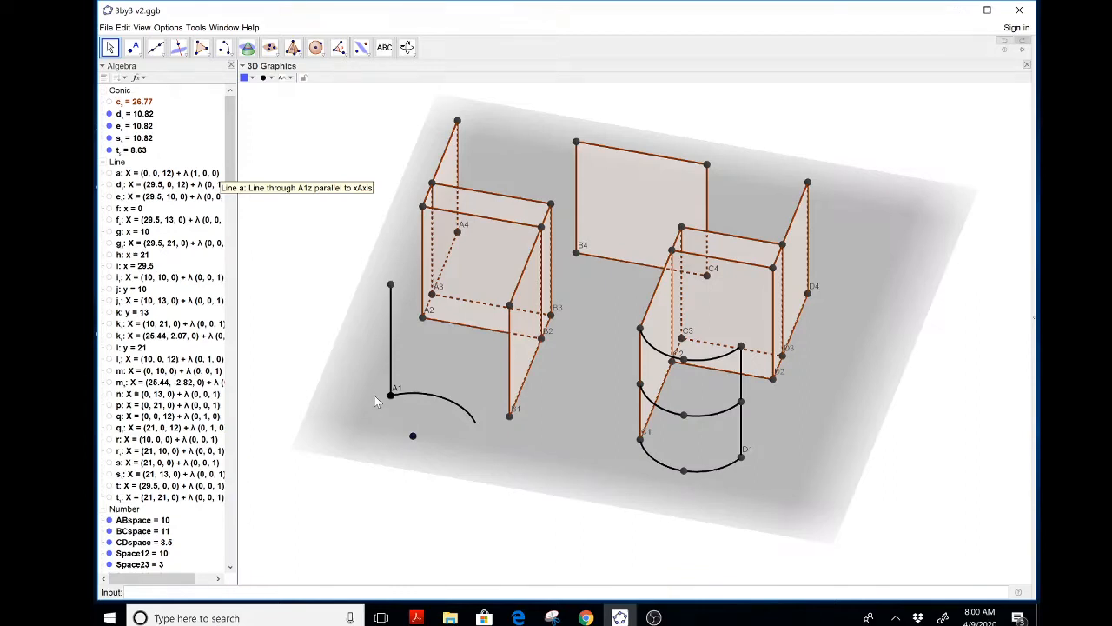
pyautogui.hotkey('ctrl', 'z')
pyautogui.hotkey('ctrl', 'z')
pyautogui.hotkey('ctrl', 'z')
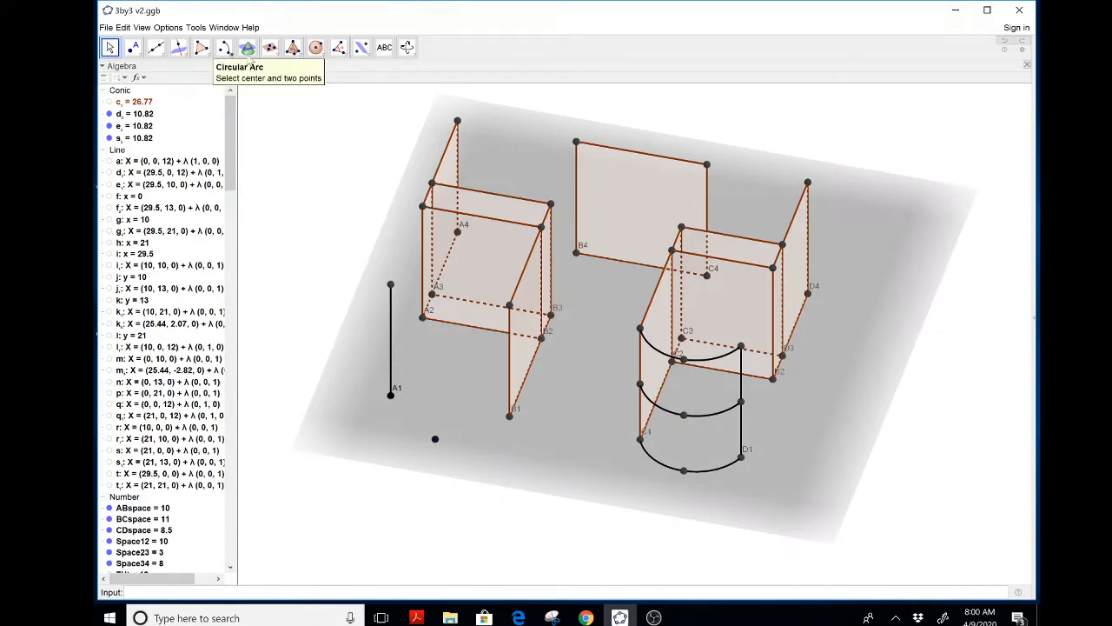
# Draw a Circumcircular Arc through A1, the new point and B1, and nudge the middle point slightly
pyautogui.click(223, 47)
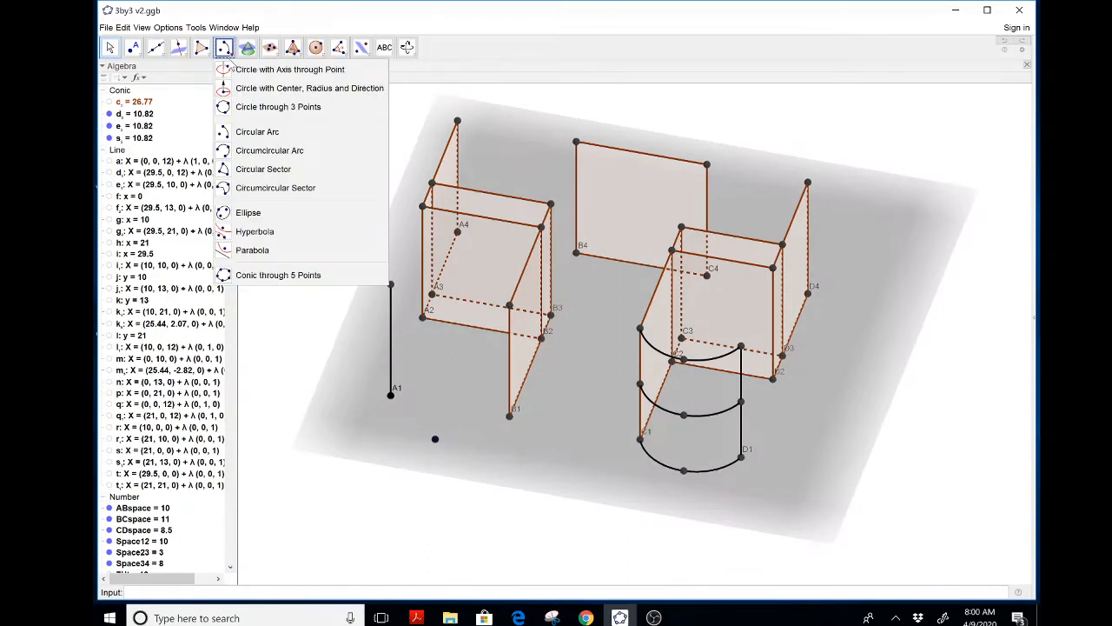
pyautogui.click(229, 152)
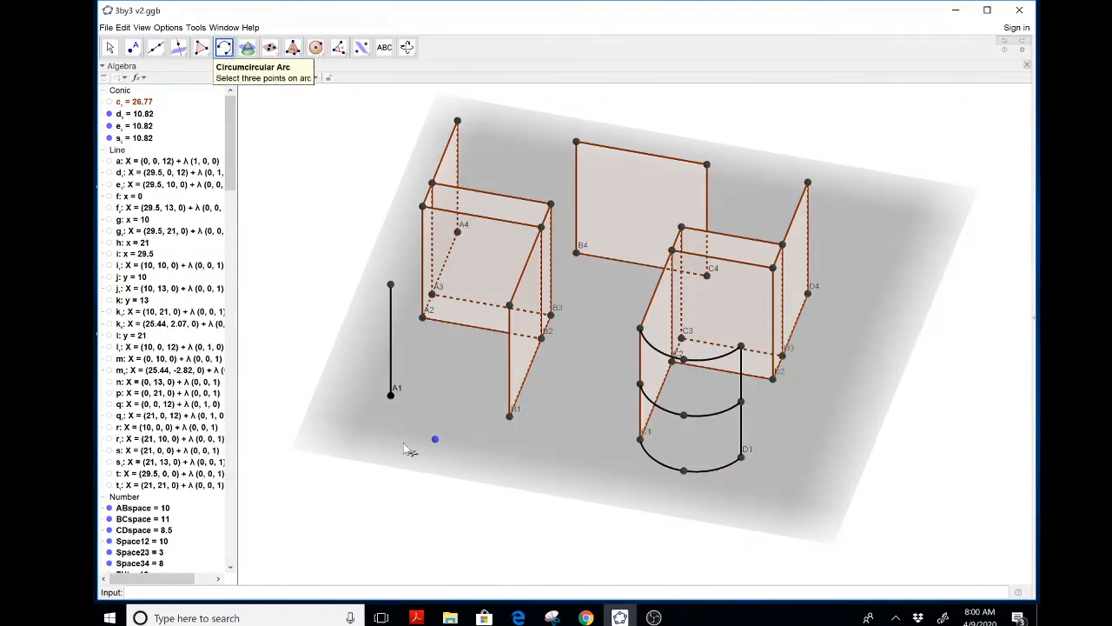
pyautogui.click(435, 439)
pyautogui.click(510, 417)
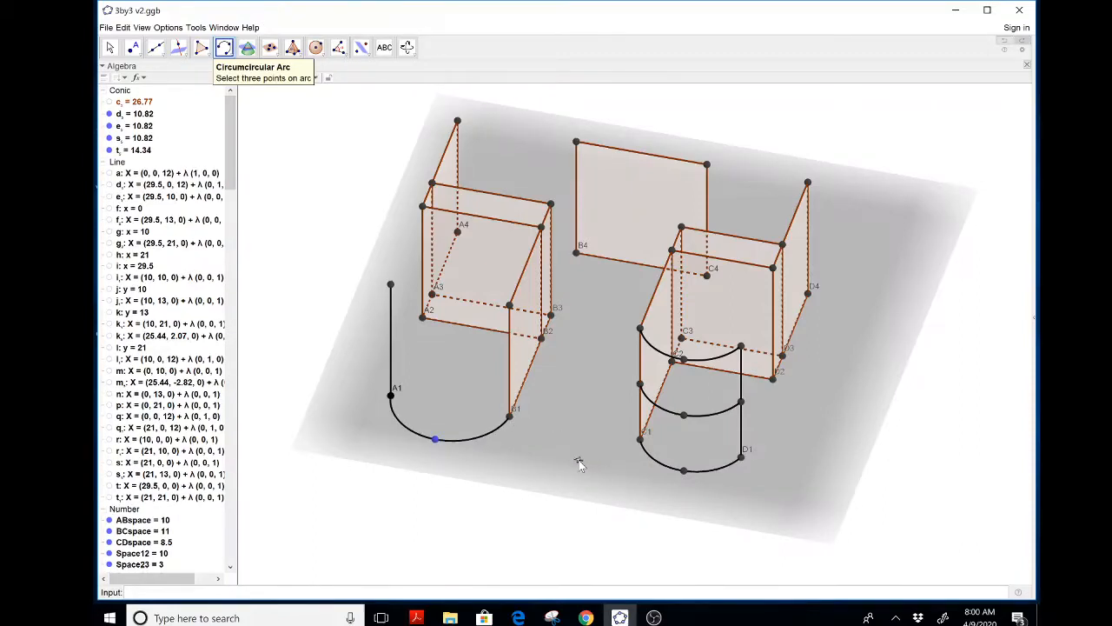
pyautogui.press('Escape')
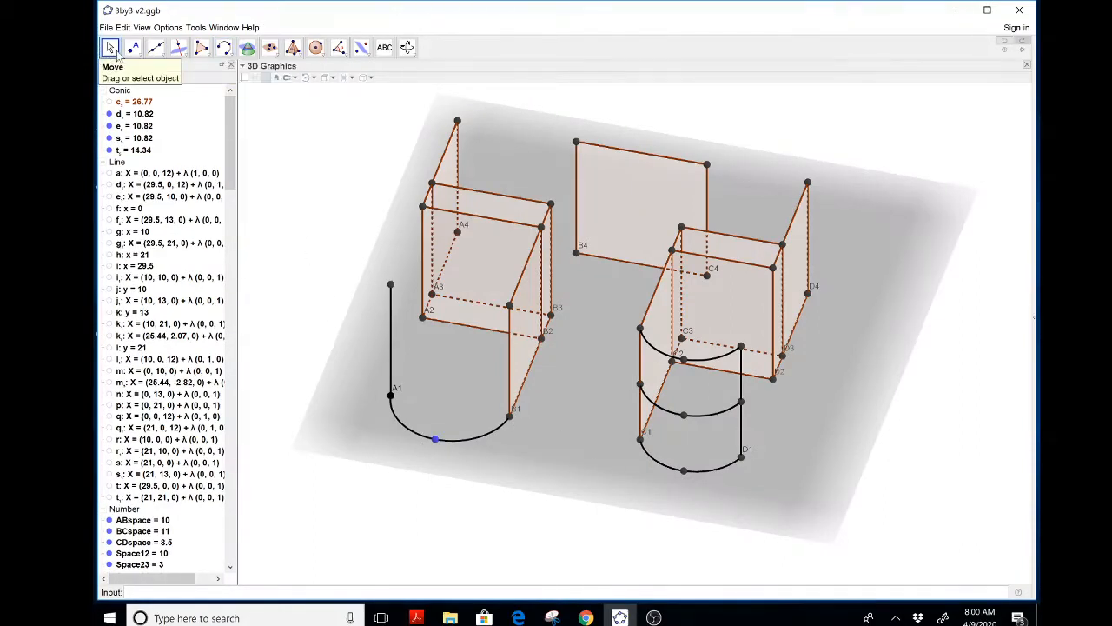
pyautogui.moveTo(436, 440)
pyautogui.mouseDown()
pyautogui.moveTo(387, 460)
pyautogui.moveTo(385, 478)
pyautogui.moveTo(424, 439)
pyautogui.moveTo(489, 316)
pyautogui.moveTo(462, 340)
pyautogui.moveTo(438, 432)
pyautogui.mouseUp()
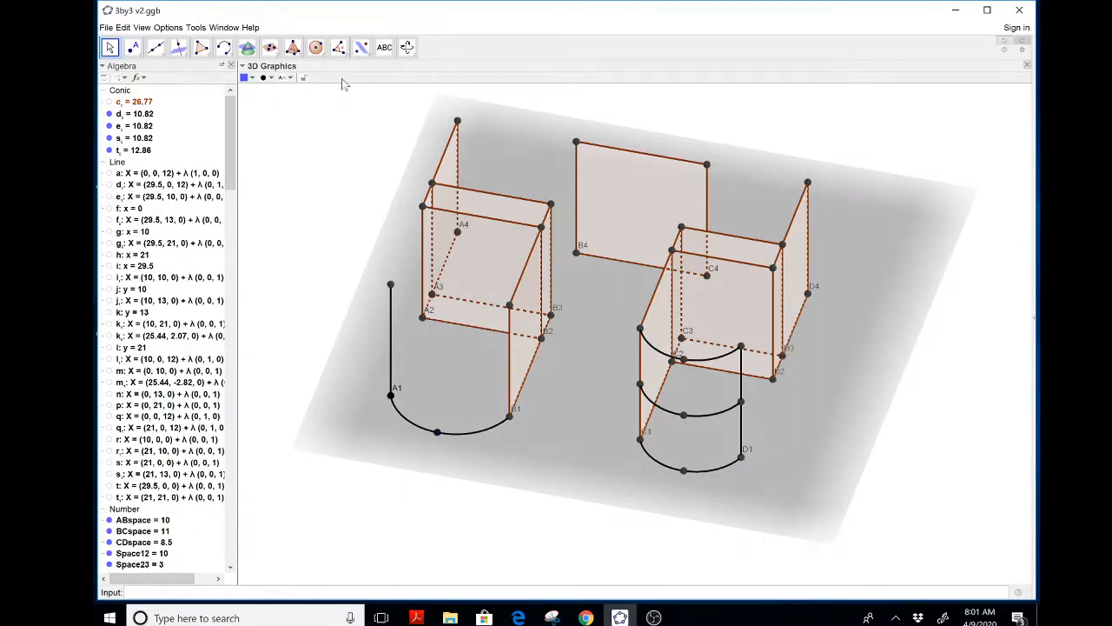
# Construct parabolas with the Parabola tool using the new point and the vertical lines at A1 and B1
pyautogui.click(224, 48)
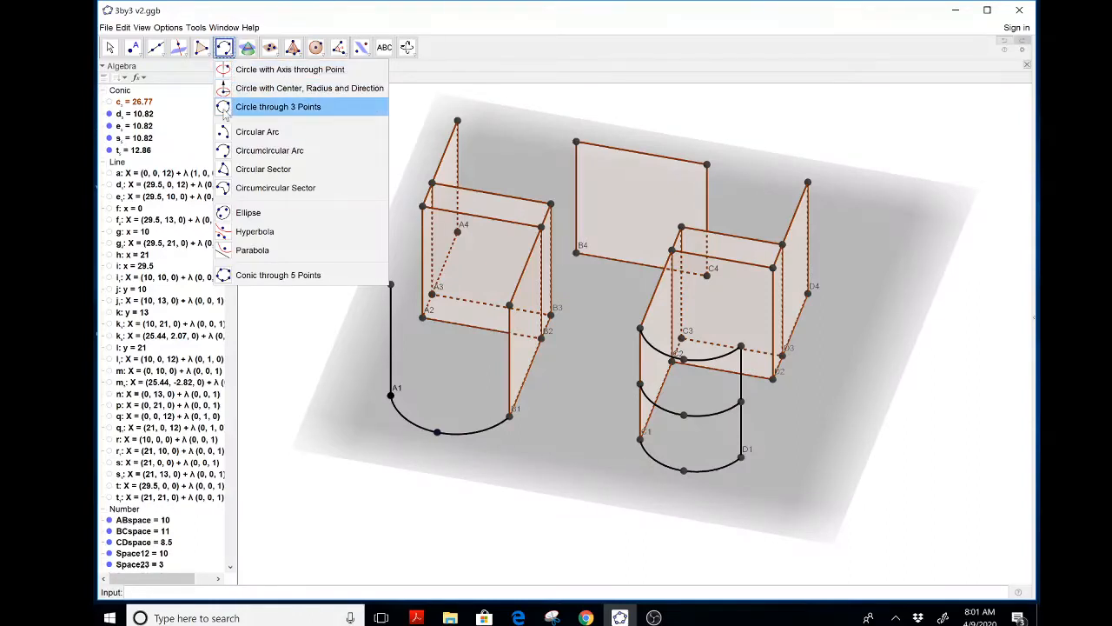
pyautogui.click(228, 251)
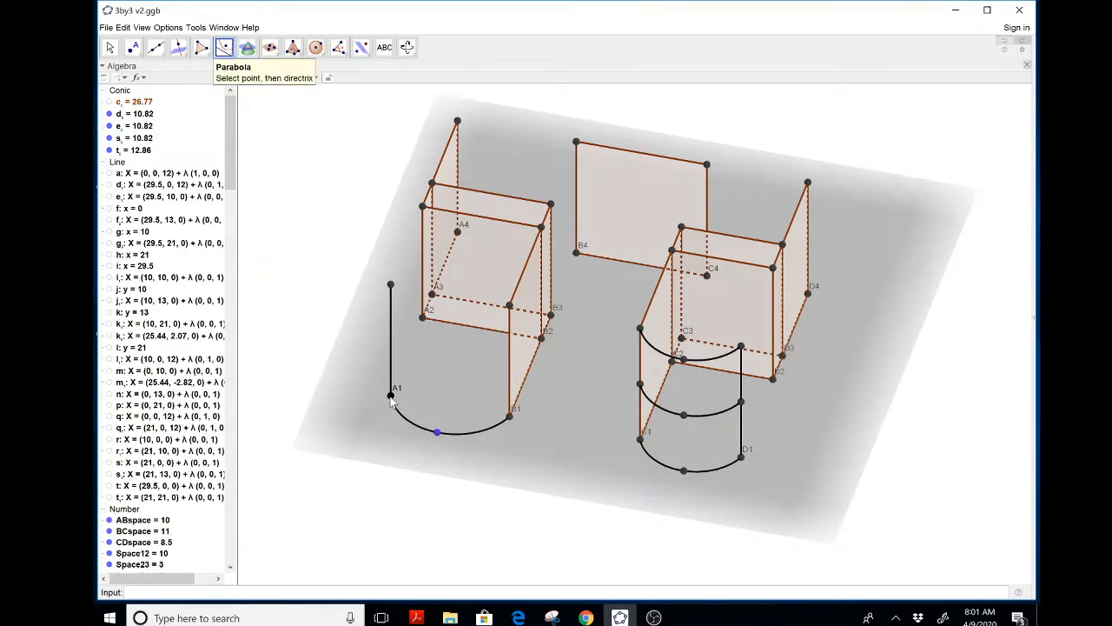
pyautogui.click(439, 433)
pyautogui.click(391, 397)
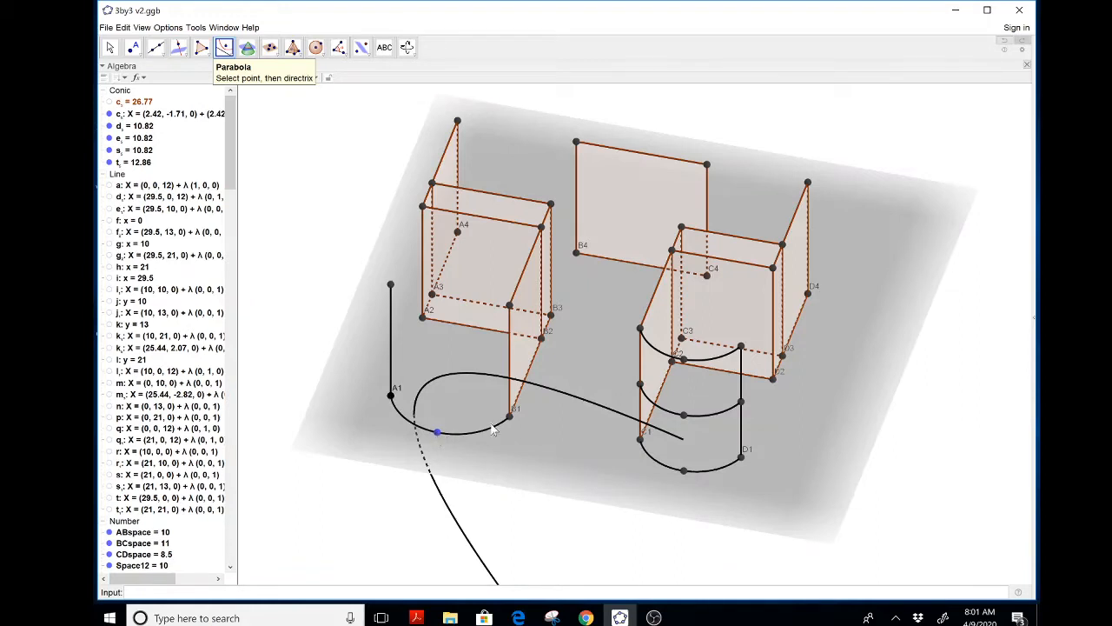
pyautogui.click(438, 432)
pyautogui.click(391, 398)
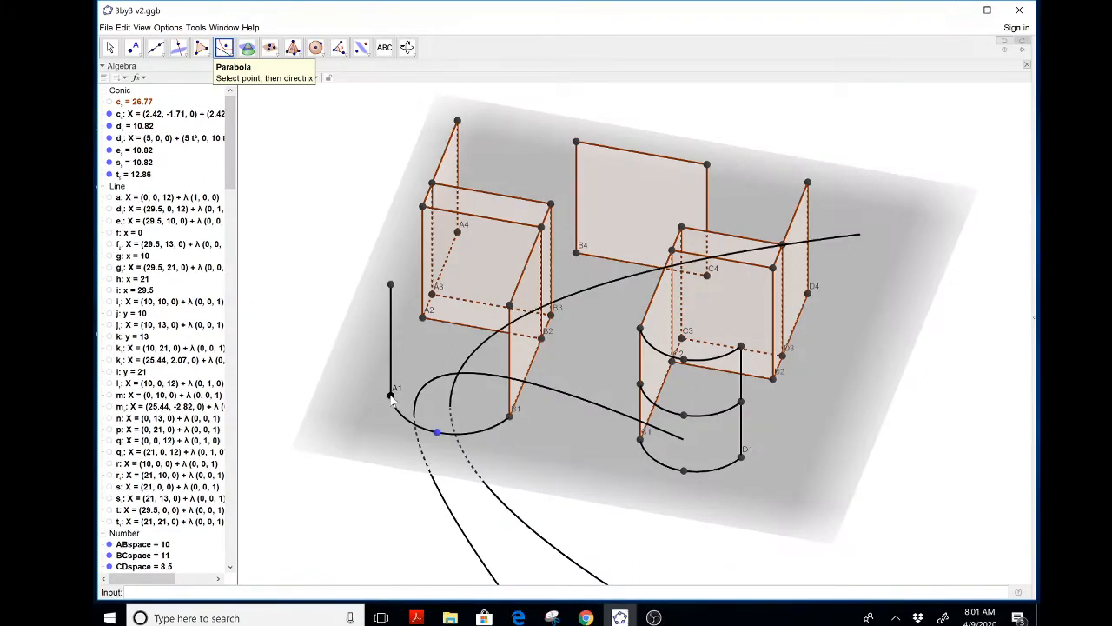
pyautogui.click(510, 419)
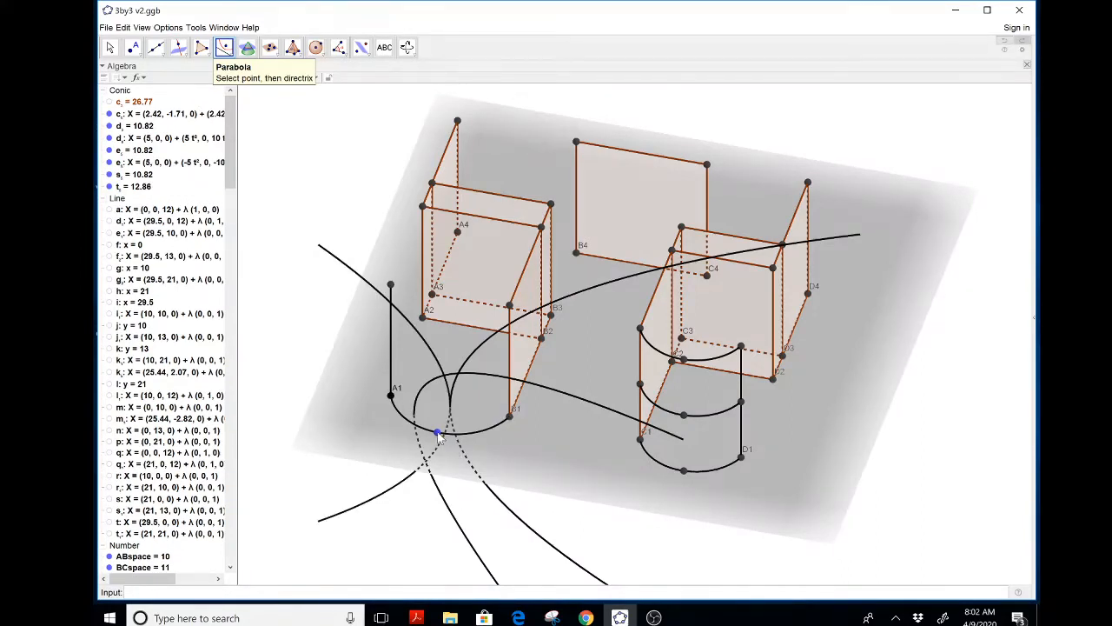
# Drag the new point slightly toward A1 to adjust the arc and parabola
pyautogui.click(110, 47)
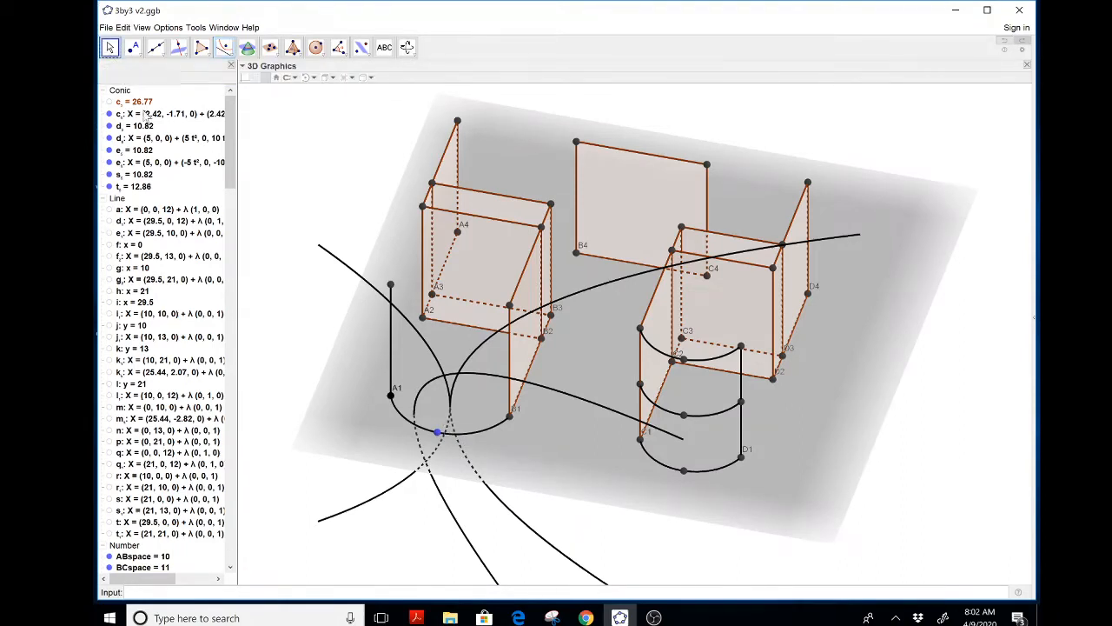
pyautogui.moveTo(439, 432)
pyautogui.mouseDown()
pyautogui.moveTo(454, 409)
pyautogui.moveTo(414, 419)
pyautogui.moveTo(417, 440)
pyautogui.moveTo(434, 430)
pyautogui.mouseUp()
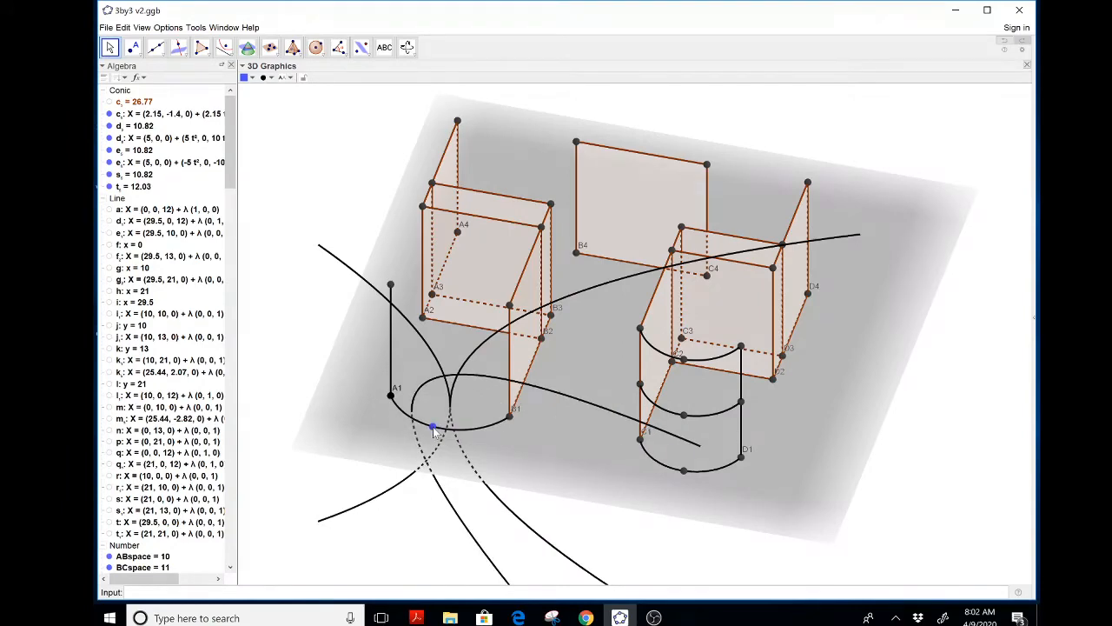
pyautogui.click(407, 47)
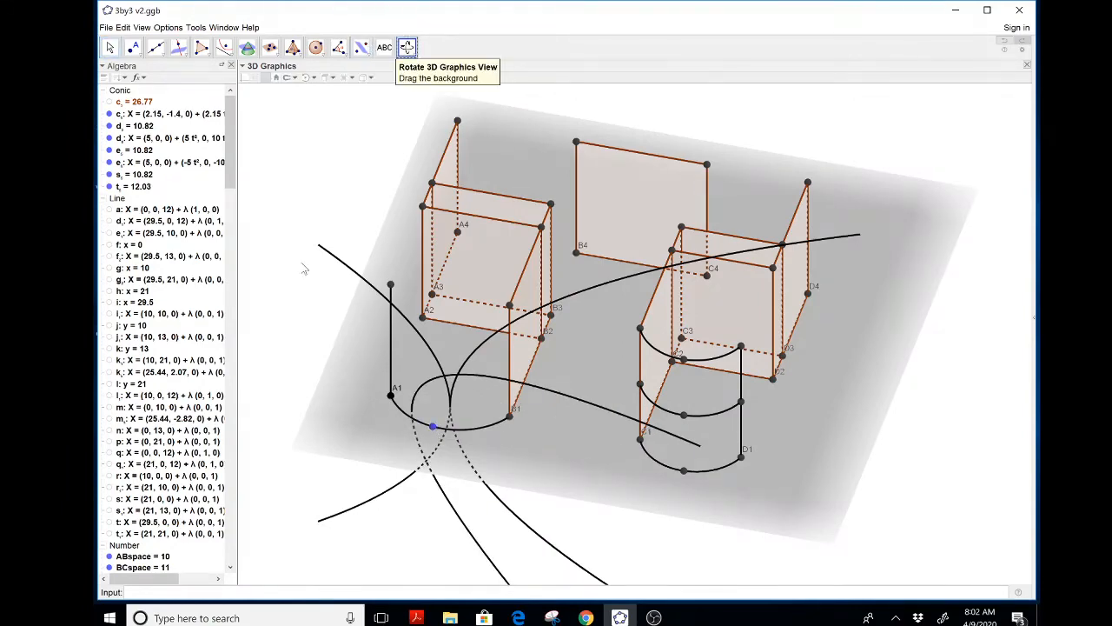
pyautogui.moveTo(304, 266)
pyautogui.mouseDown()
pyautogui.moveTo(307, 251)
pyautogui.moveTo(311, 287)
pyautogui.moveTo(303, 258)
pyautogui.mouseUp()
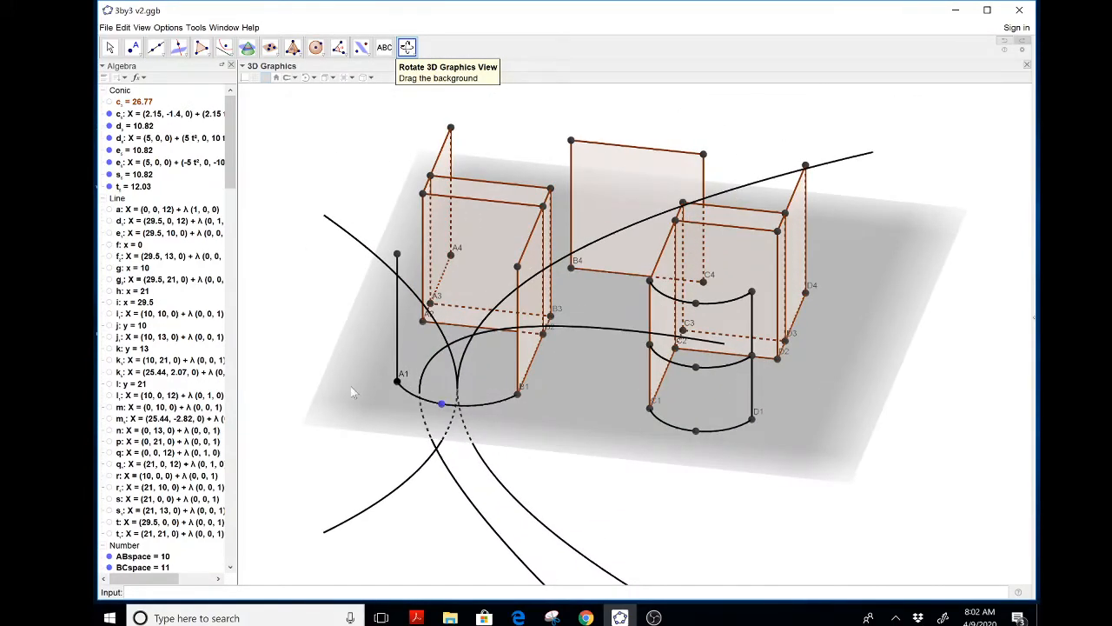
# Delete the new point along with its dependent arc and parabola
pyautogui.press('Escape')
pyautogui.click(441, 404)
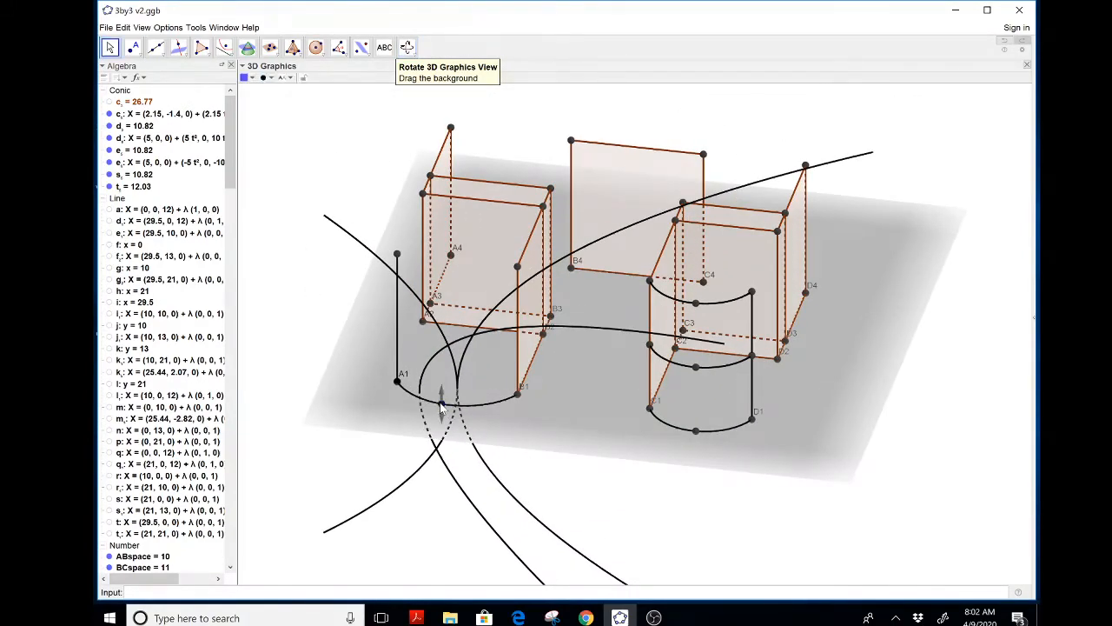
pyautogui.press('Delete')
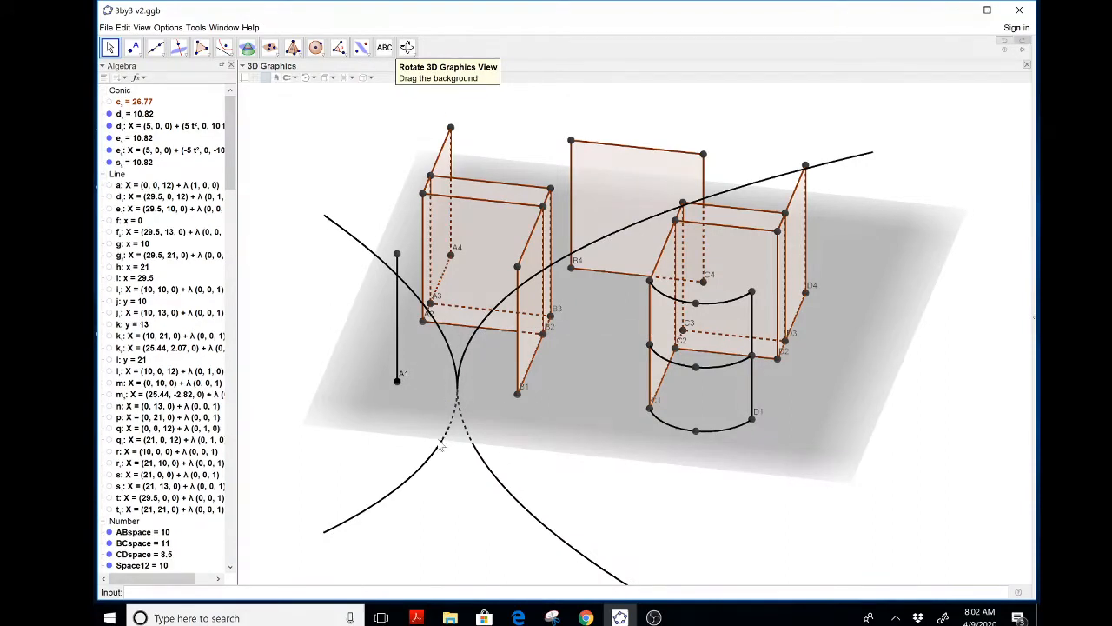
# Delete the remaining parabola that opens toward the left
pyautogui.click(426, 469)
pyautogui.press('Delete')
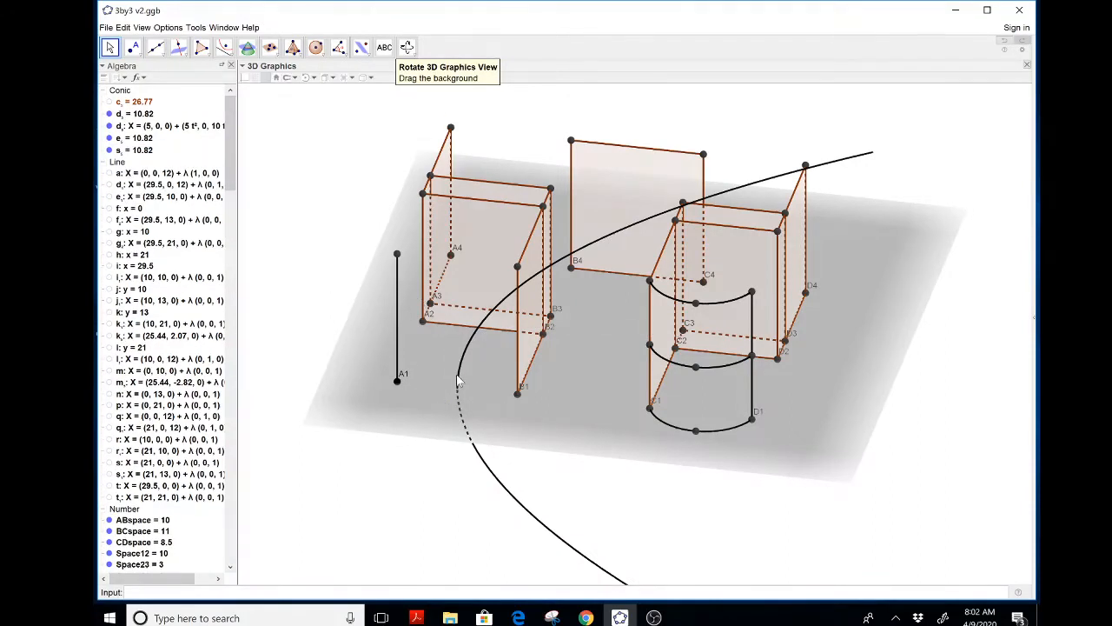
# Delete the remaining large parabola and place points on the ground along the path from A1 to B1
pyautogui.press('Delete')
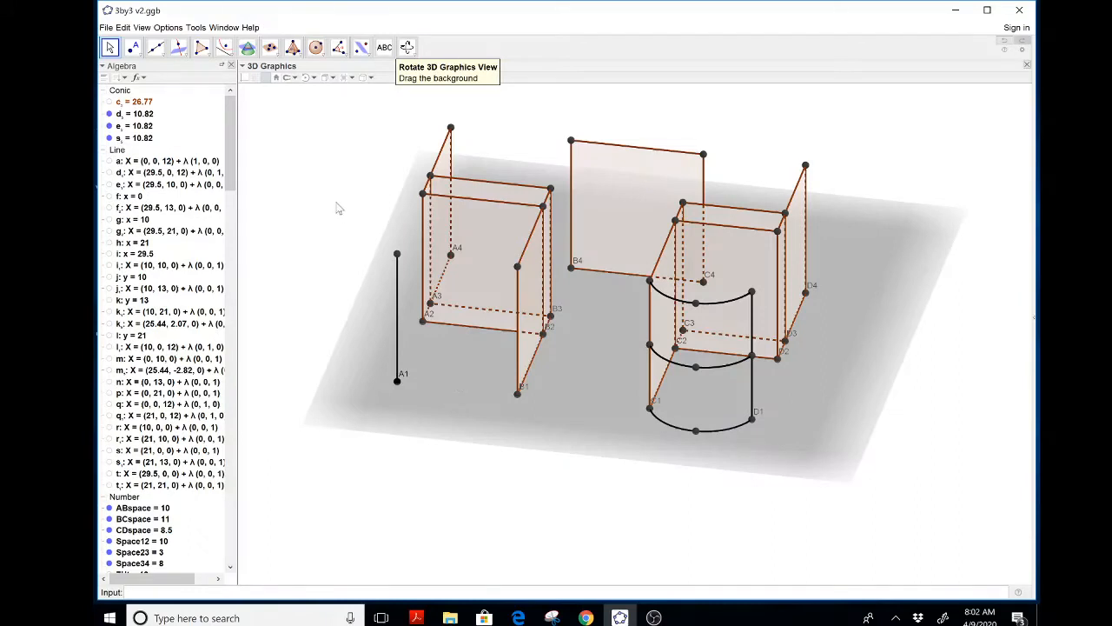
pyautogui.click(225, 48)
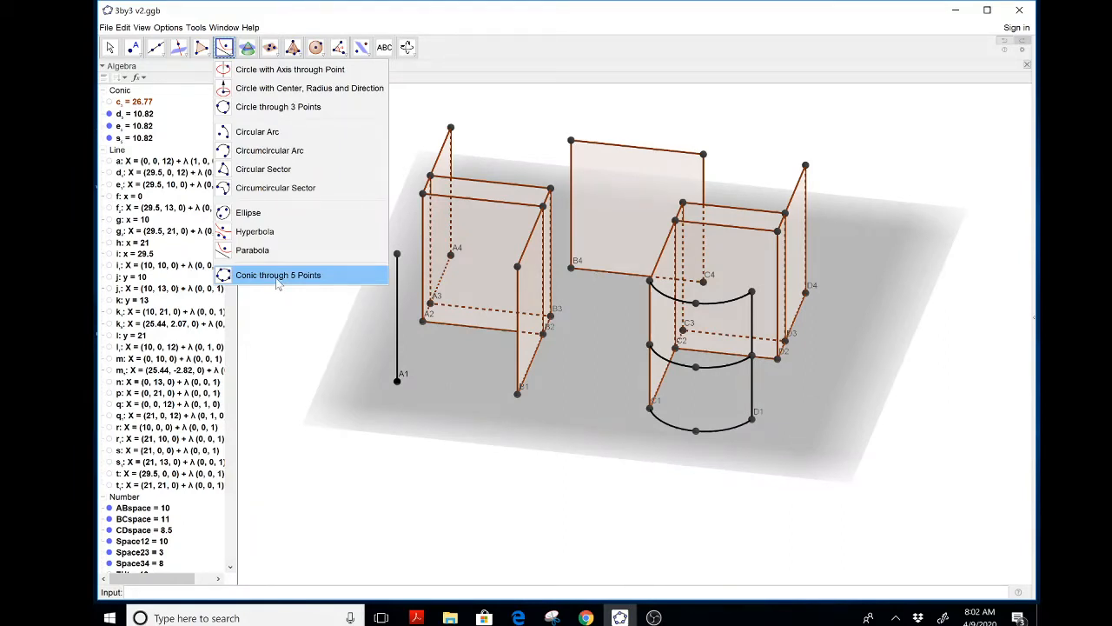
pyautogui.click(133, 48)
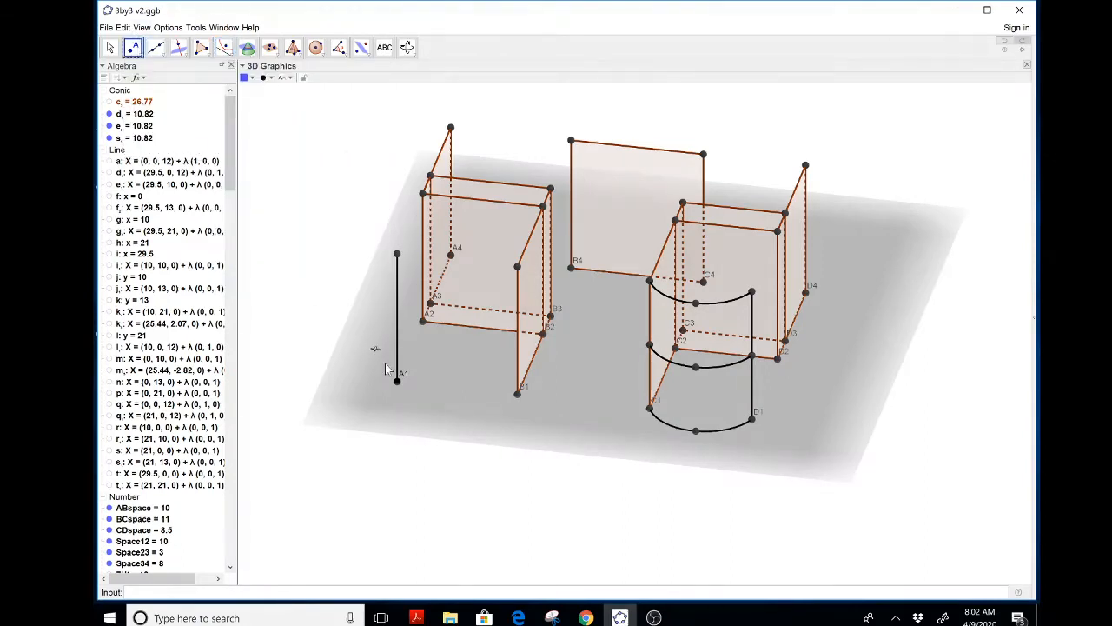
pyautogui.click(452, 412)
pyautogui.click(499, 418)
pyautogui.press('Escape')
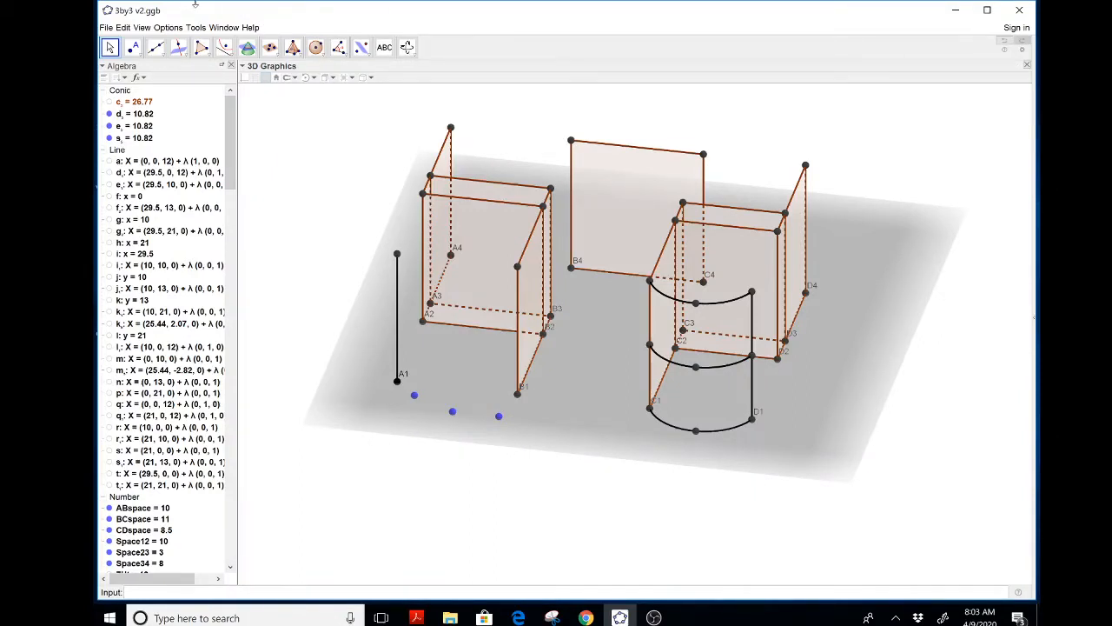
# Construct a conic through 5 points: A1, the three ground points and B1
pyautogui.click(224, 47)
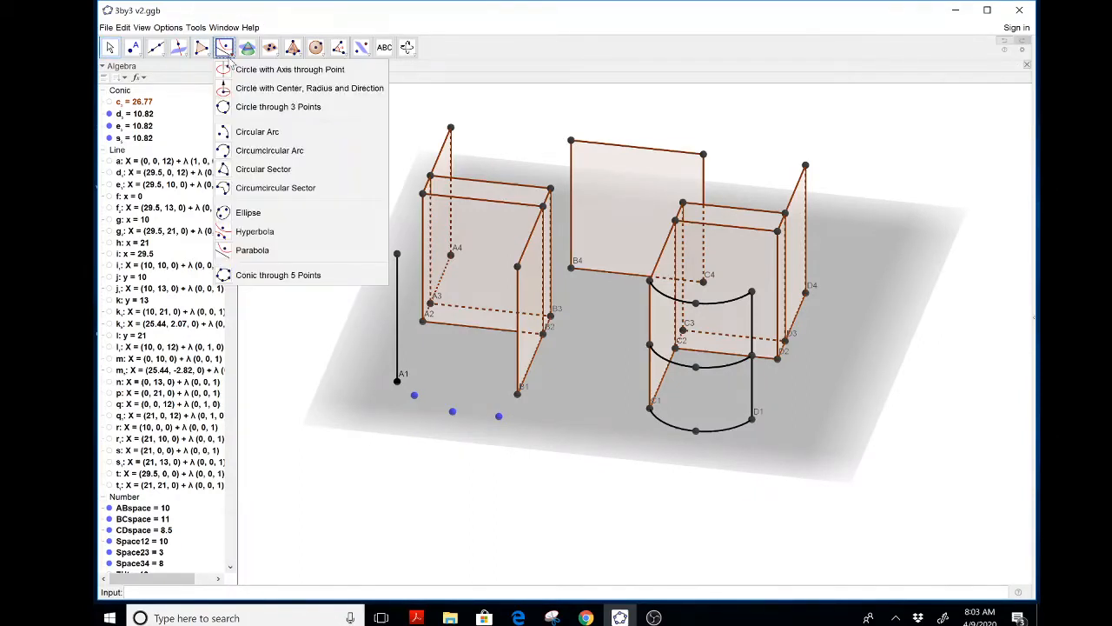
pyautogui.click(238, 276)
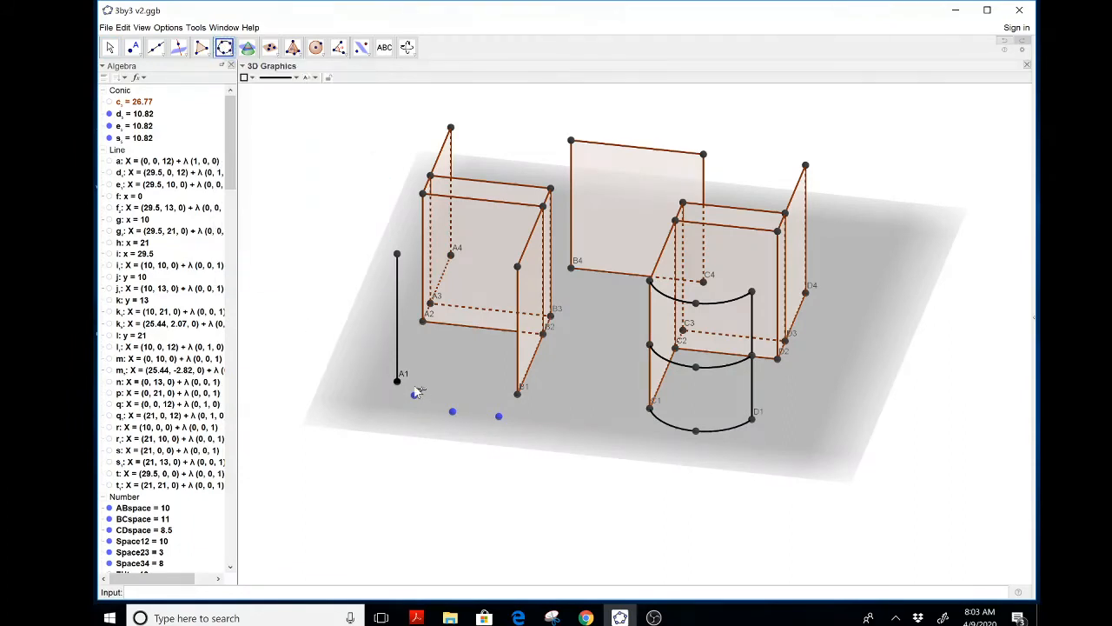
pyautogui.click(397, 381)
pyautogui.click(414, 395)
pyautogui.click(453, 412)
pyautogui.click(499, 418)
pyautogui.click(519, 395)
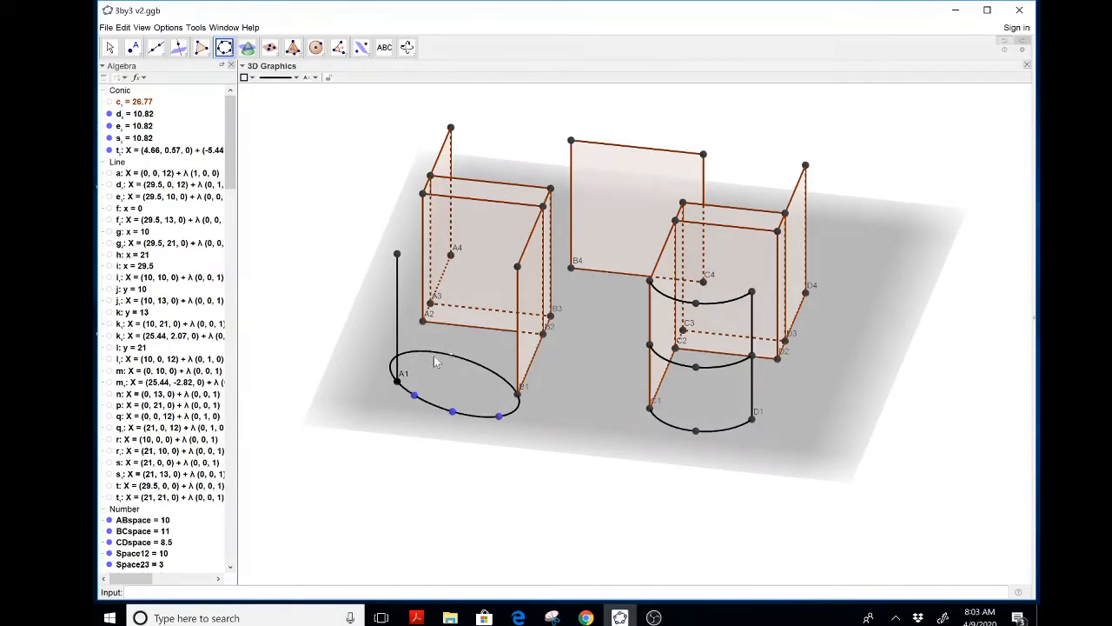
pyautogui.press('Escape')
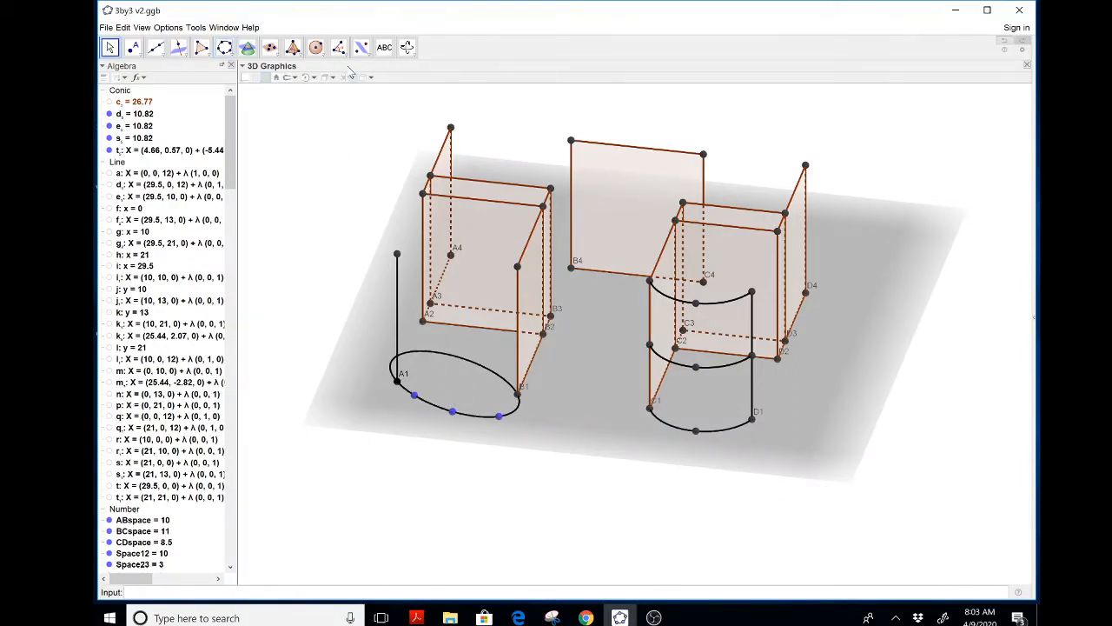
# Drag the middle ground point slightly to reshape the five-point conic
pyautogui.click(408, 47)
pyautogui.moveTo(330, 180)
pyautogui.mouseDown()
pyautogui.moveTo(330, 208)
pyautogui.moveTo(325, 174)
pyautogui.mouseUp()
pyautogui.press('Escape')
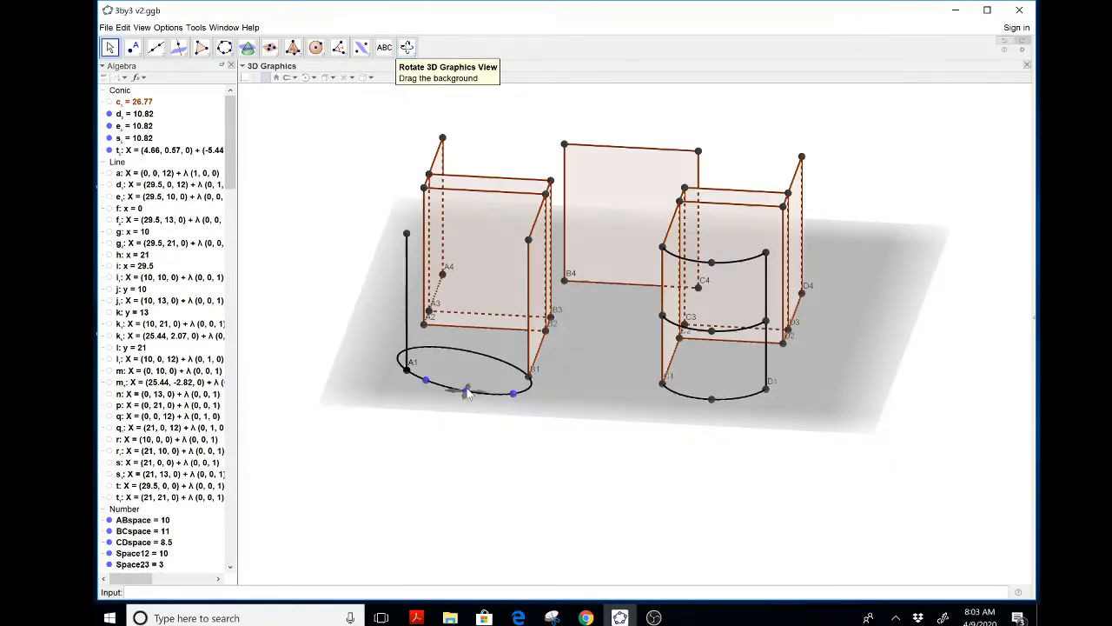
pyautogui.moveTo(467, 393); pyautogui.dragTo(462, 396)
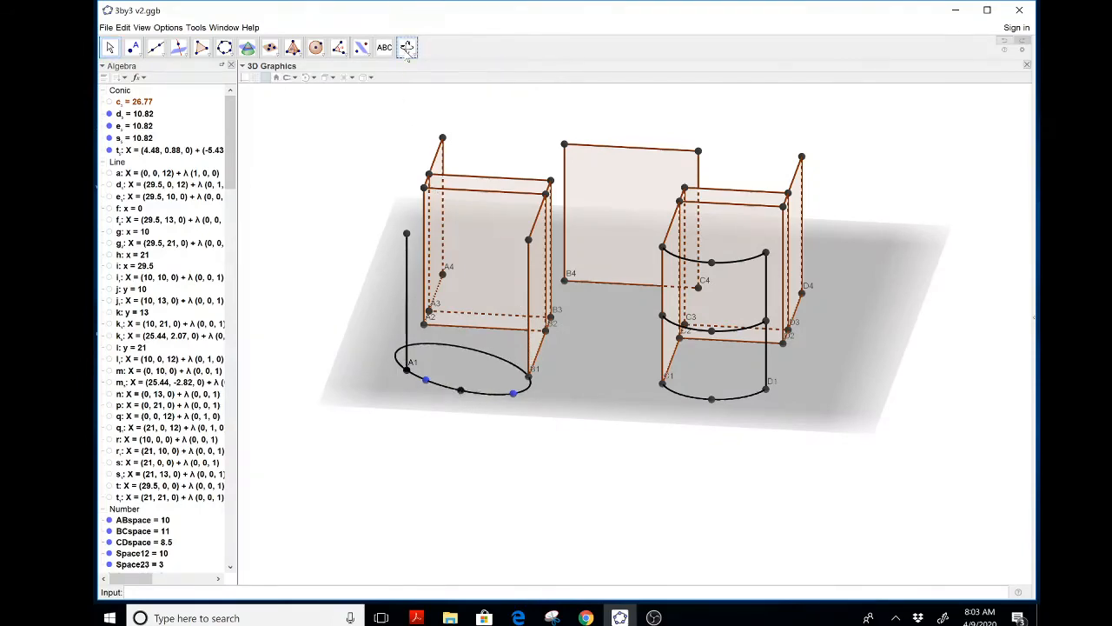
# Delete the five-point conic together with its helper points on the ground
pyautogui.click(407, 47)
pyautogui.moveTo(369, 218)
pyautogui.mouseDown()
pyautogui.moveTo(368, 186)
pyautogui.moveTo(369, 208)
pyautogui.mouseUp()
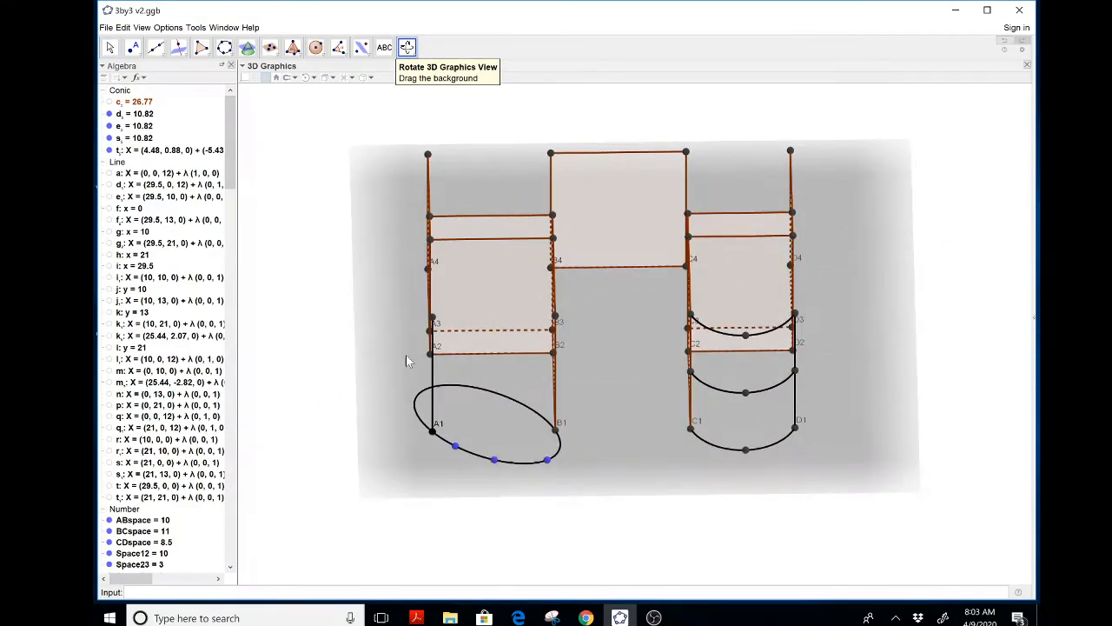
pyautogui.press('Escape')
pyautogui.click(494, 460)
pyautogui.press('Delete')
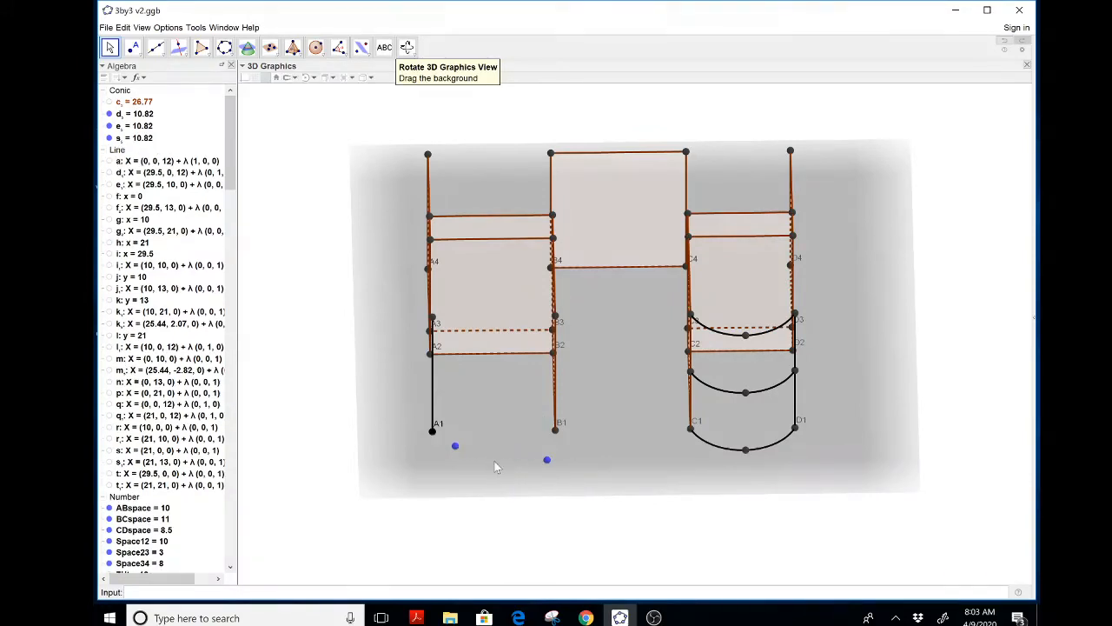
pyautogui.click(455, 445)
pyautogui.click(456, 447)
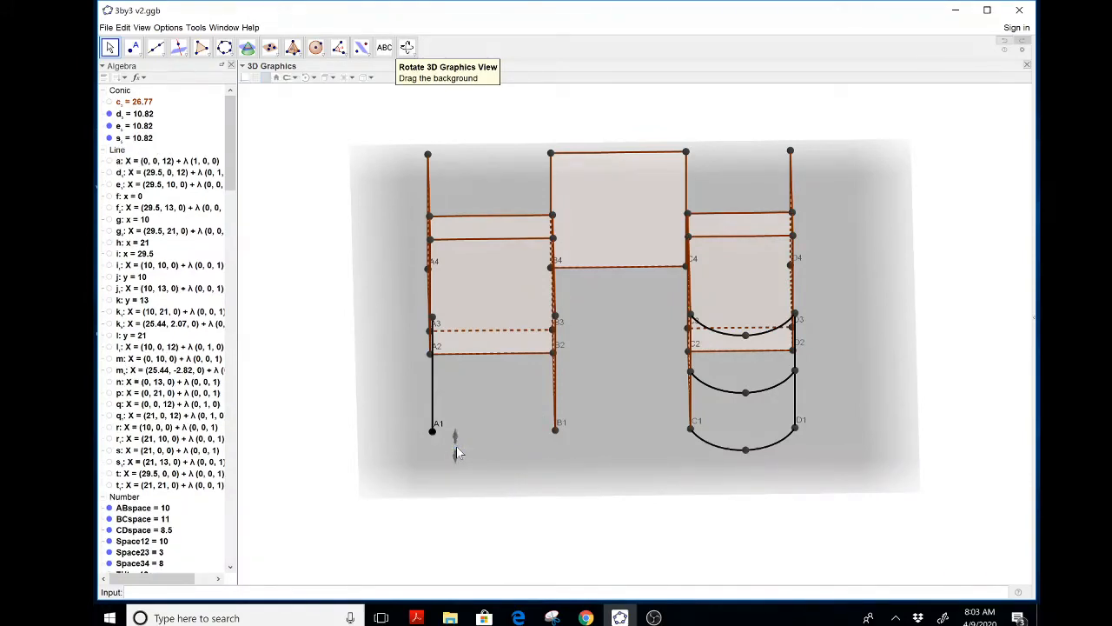
# Place a new point on the ground between A1 and B1
pyautogui.click(406, 47)
pyautogui.moveTo(358, 158); pyautogui.dragTo(350, 165)
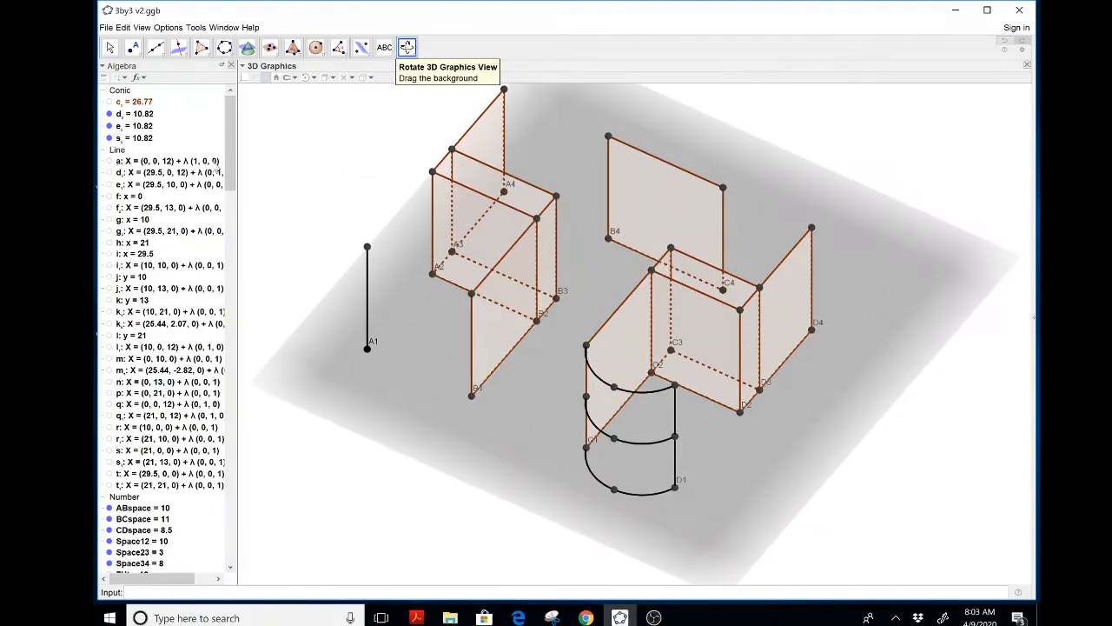
pyautogui.press('Escape')
pyautogui.click(133, 48)
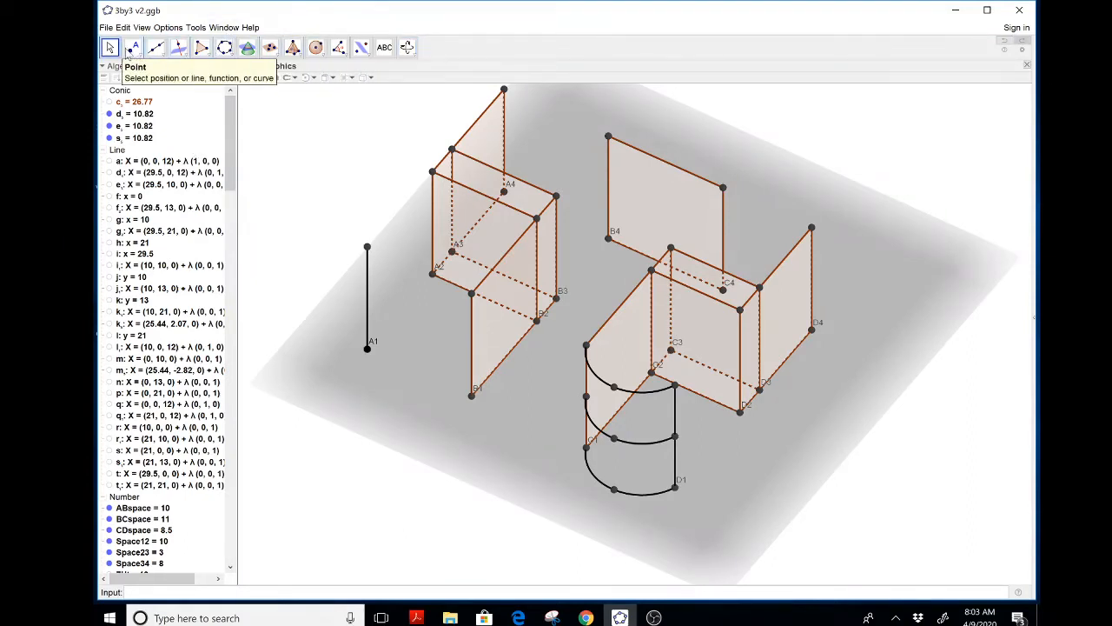
pyautogui.click(396, 388)
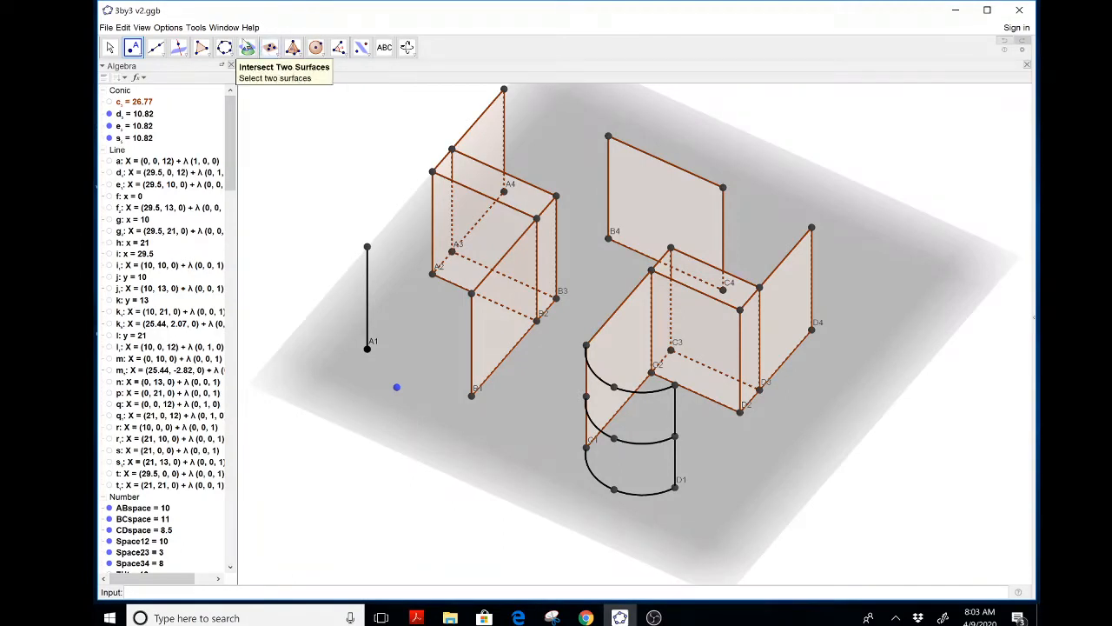
# Draw a circumcircular arc through A1, the new ground point and B1
pyautogui.click(224, 48)
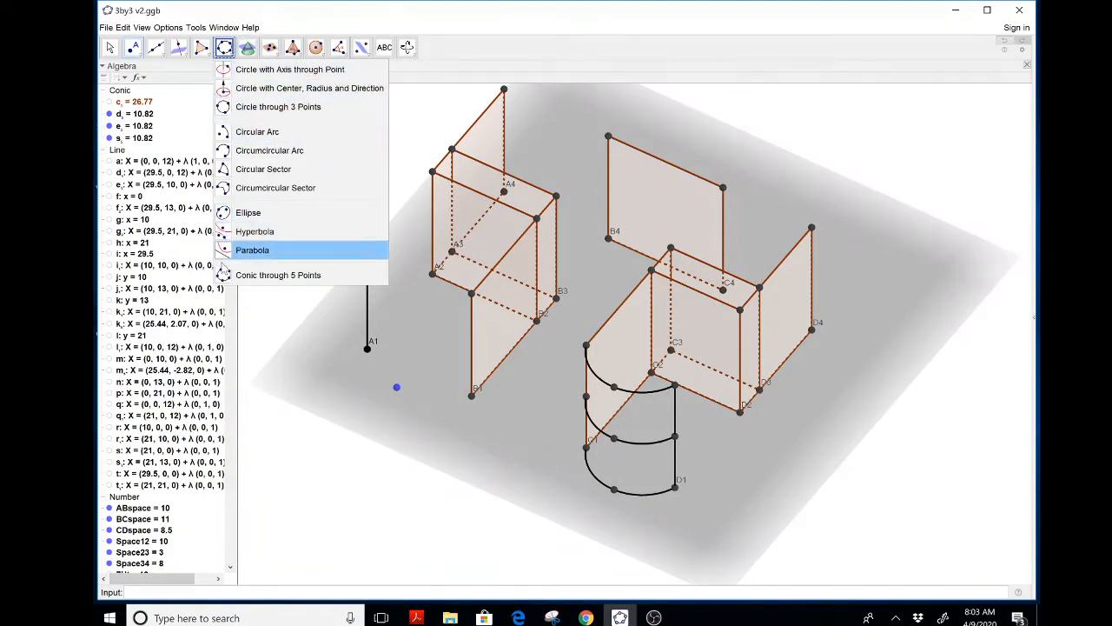
pyautogui.click(224, 151)
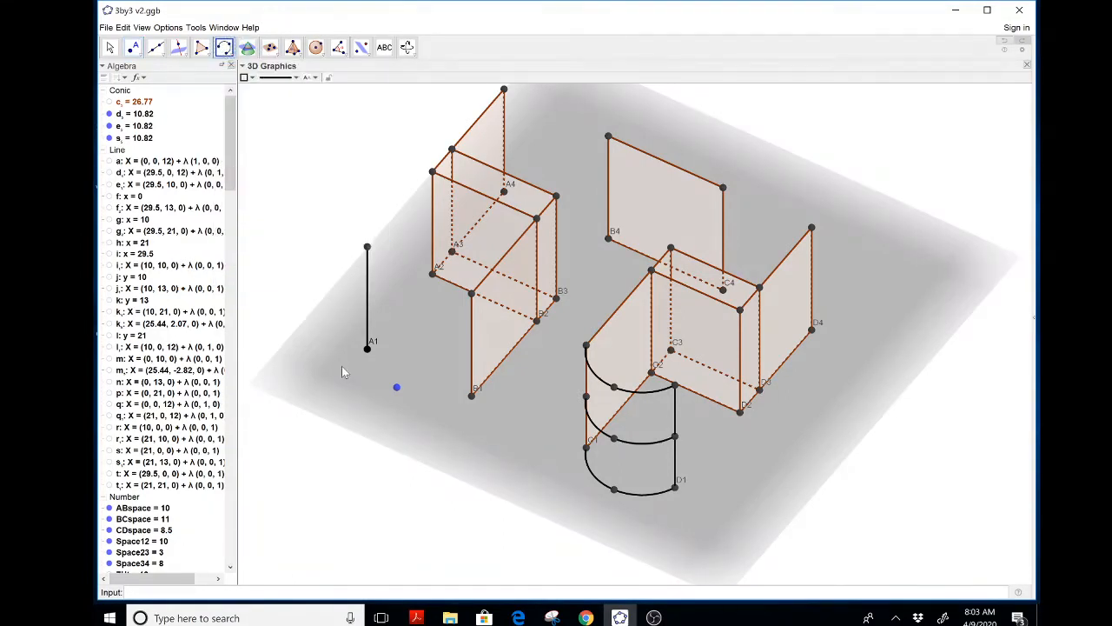
pyautogui.click(366, 348)
pyautogui.click(397, 388)
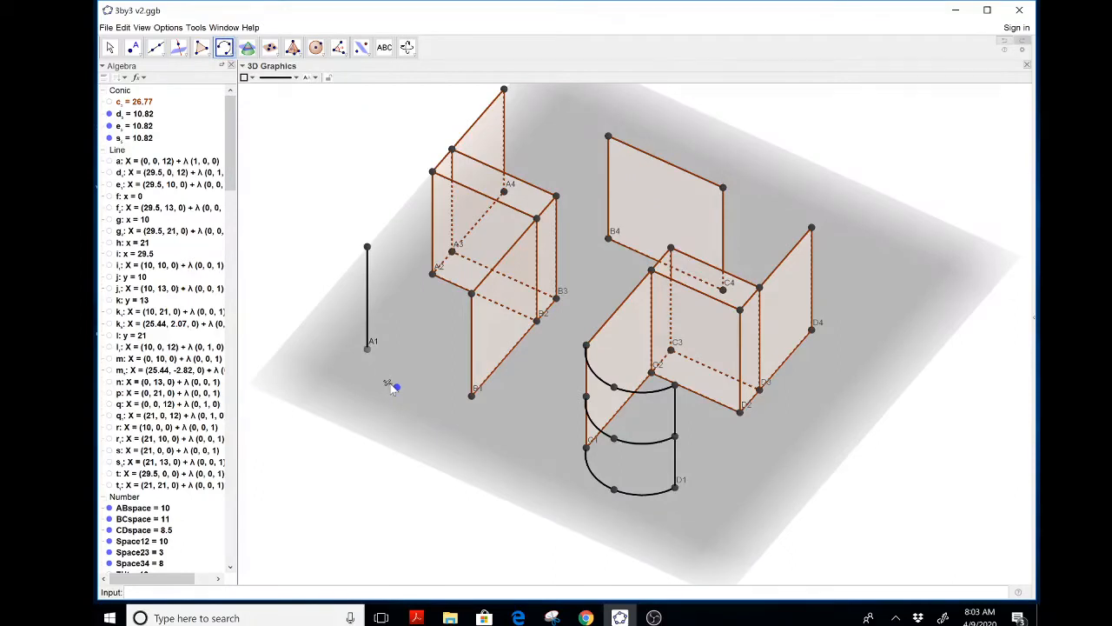
pyautogui.click(472, 396)
pyautogui.press('Escape')
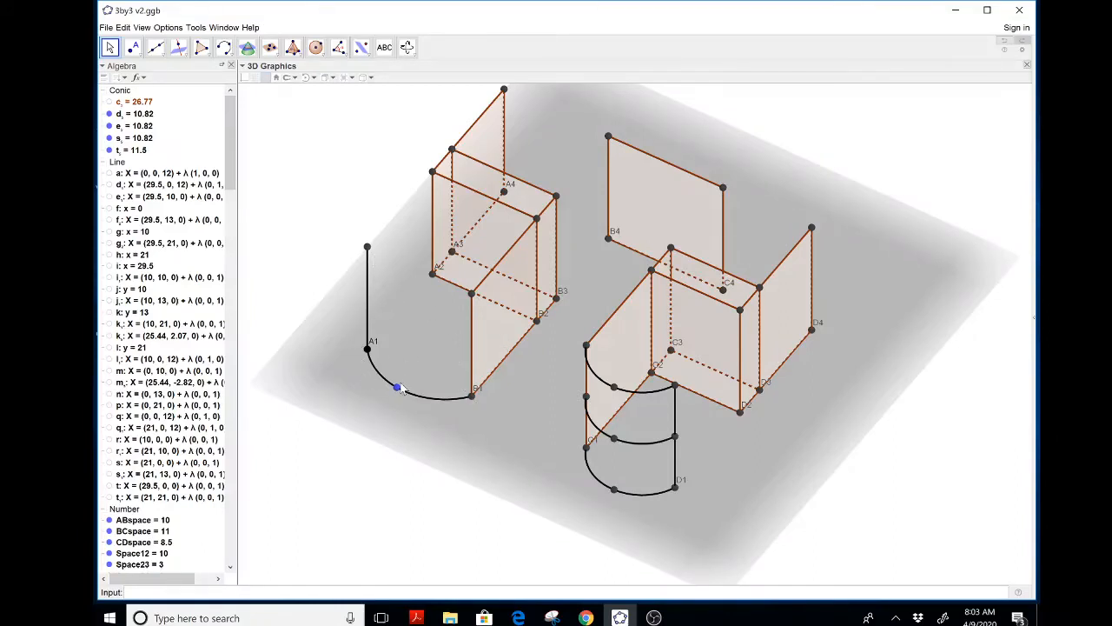
# Place points on the vertical edges above A1 and B1
pyautogui.click(136, 52)
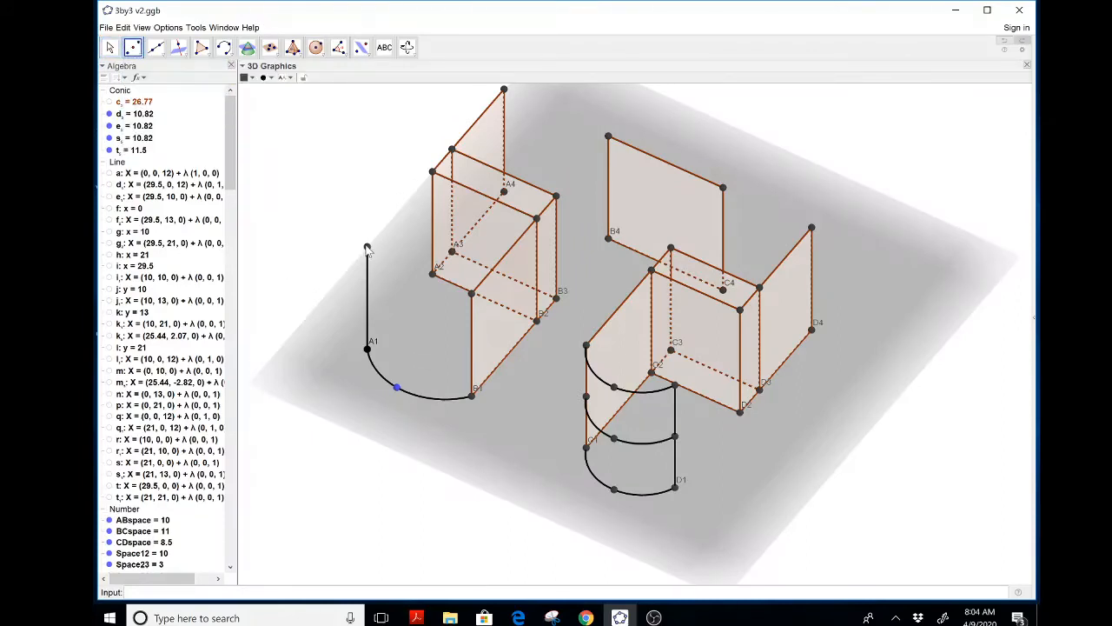
pyautogui.click(367, 297)
pyautogui.click(472, 392)
# Create a line through the arc's middle point perpendicular to the ground plane
pyautogui.click(178, 47)
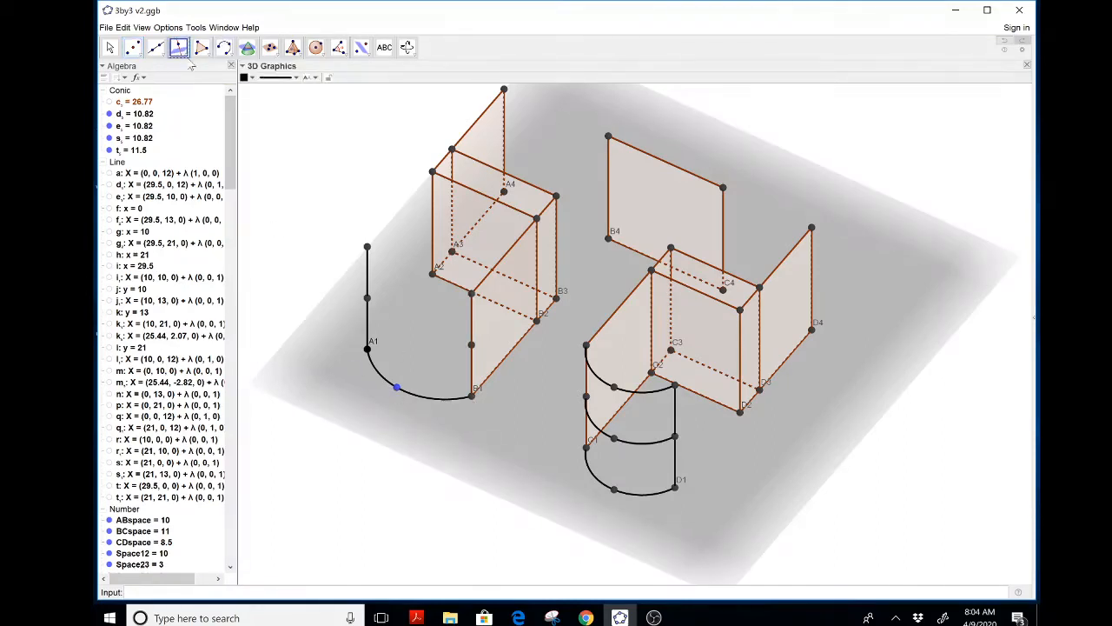
pyautogui.click(396, 387)
pyautogui.click(366, 399)
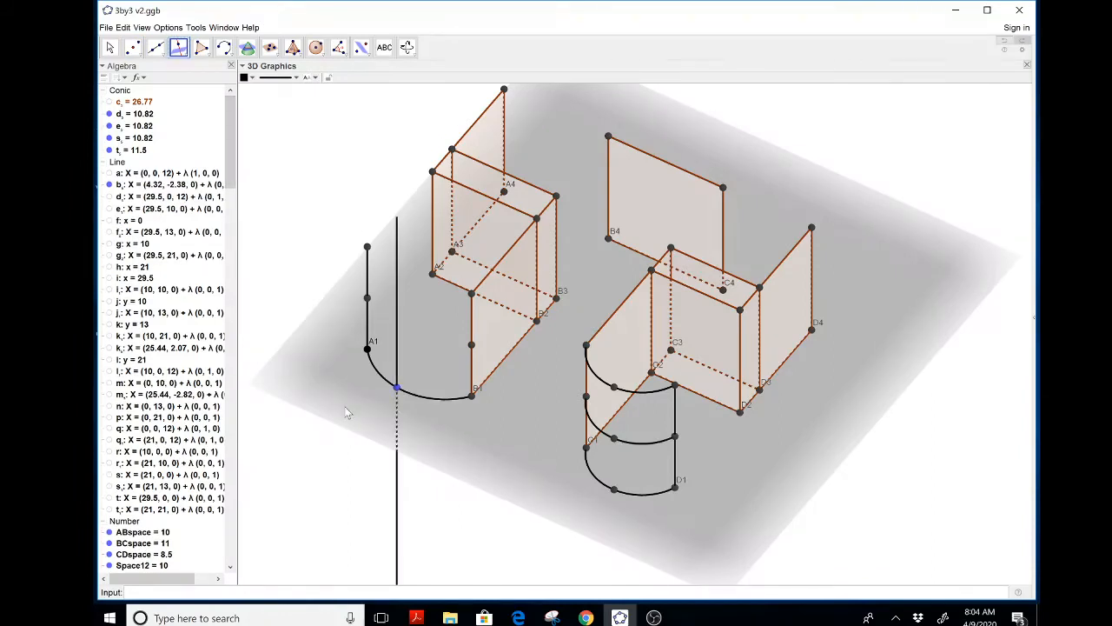
pyautogui.press('Escape')
pyautogui.moveTo(363, 126); pyautogui.dragTo(339, 151)
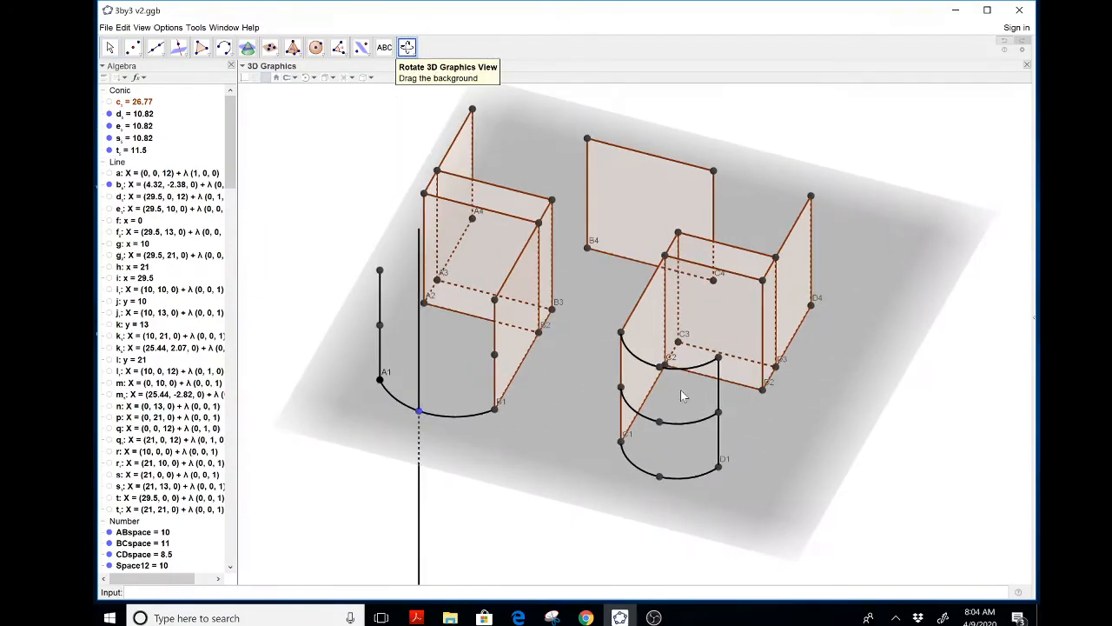
# Create a plane parallel to the ground through the point on A1's vertical edge
pyautogui.click(363, 51)
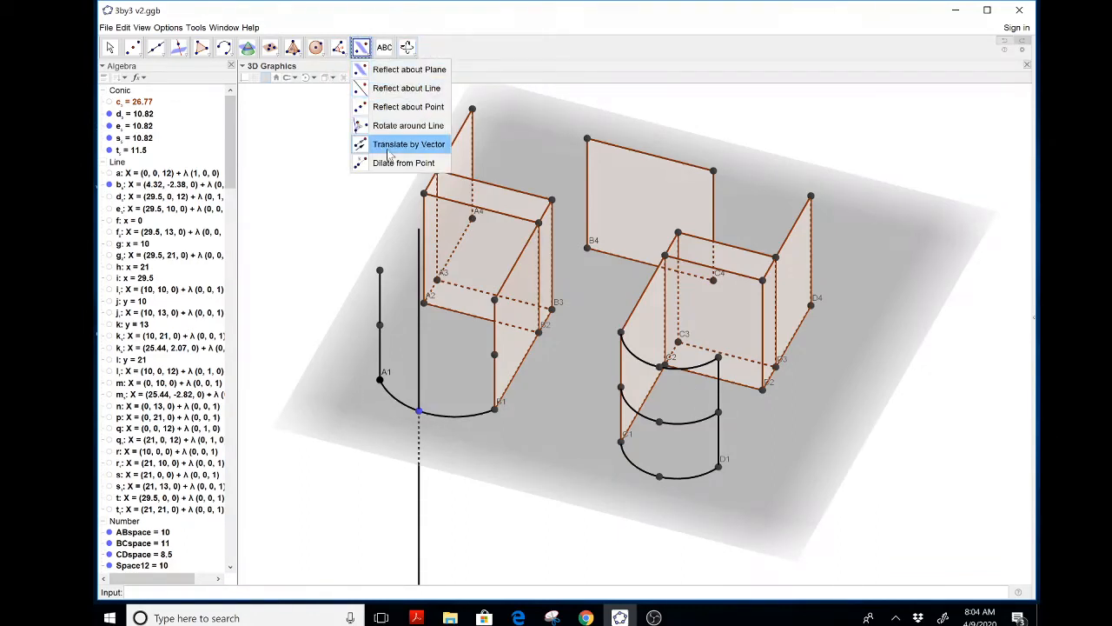
pyautogui.click(271, 127)
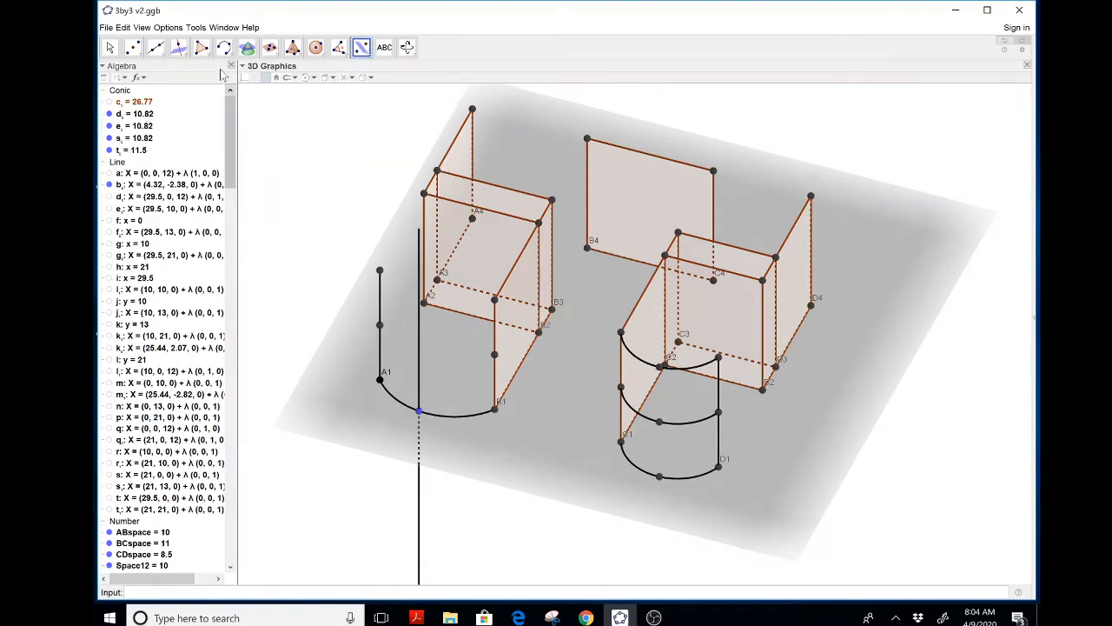
pyautogui.click(178, 48)
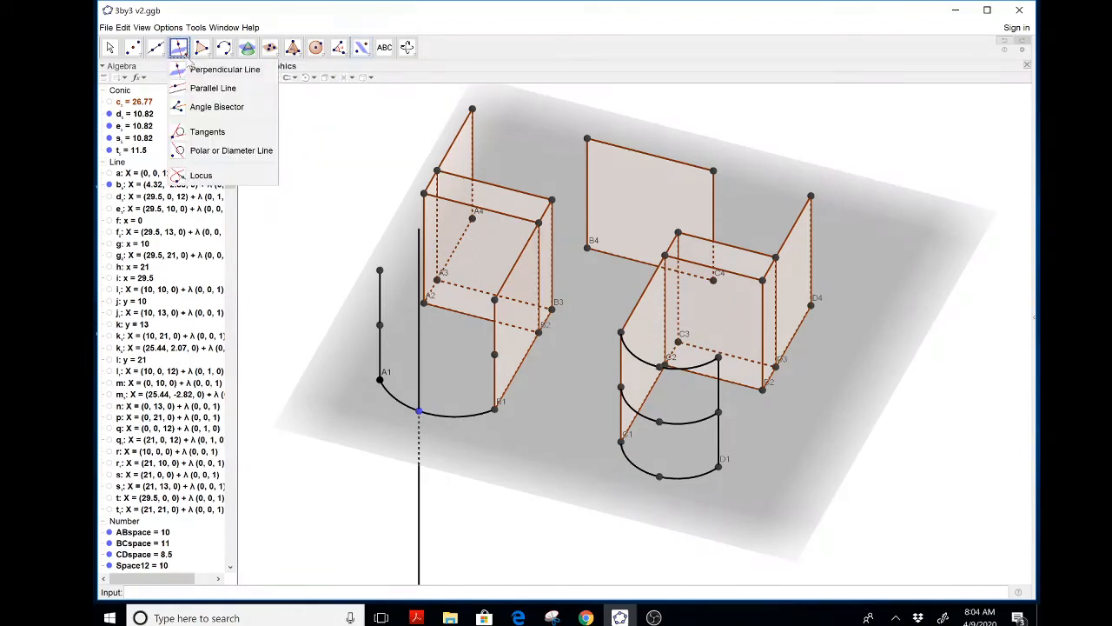
pyautogui.click(272, 54)
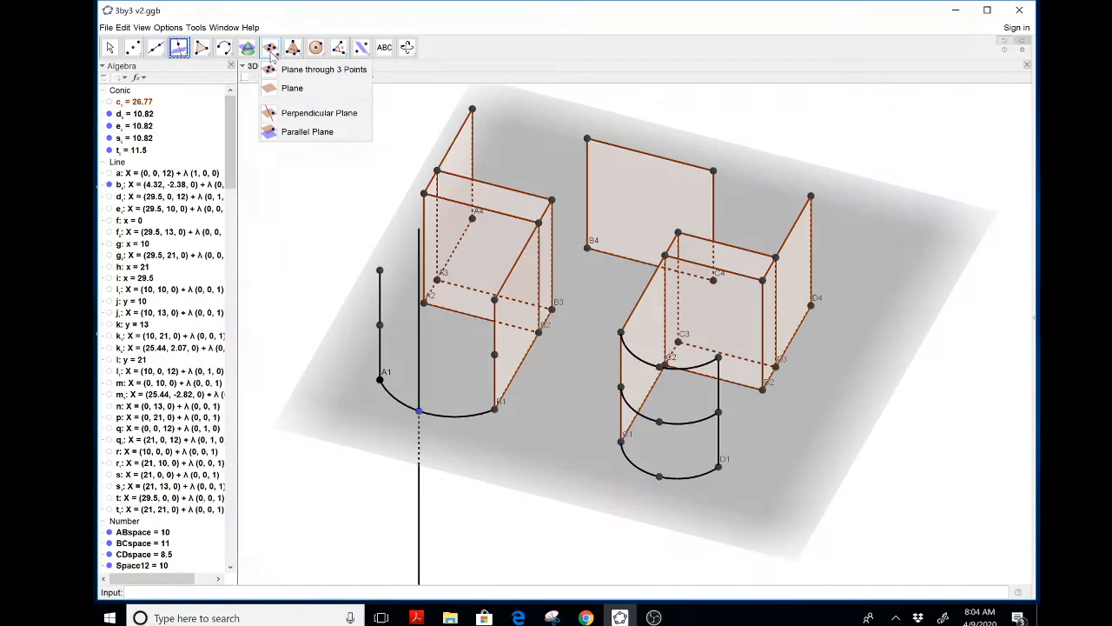
pyautogui.click(295, 132)
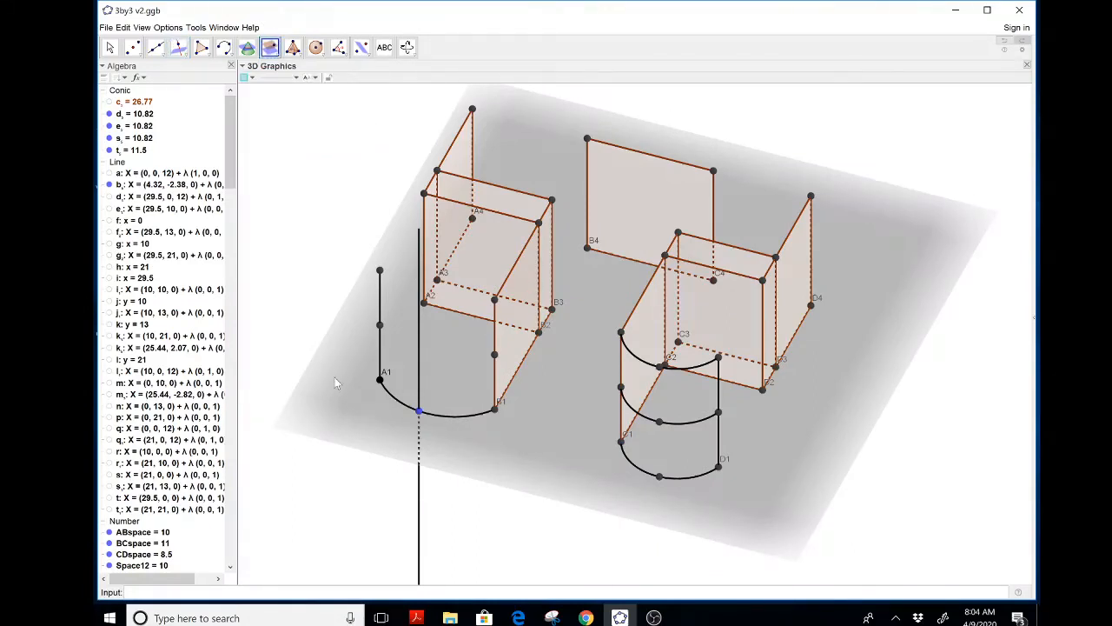
pyautogui.click(378, 324)
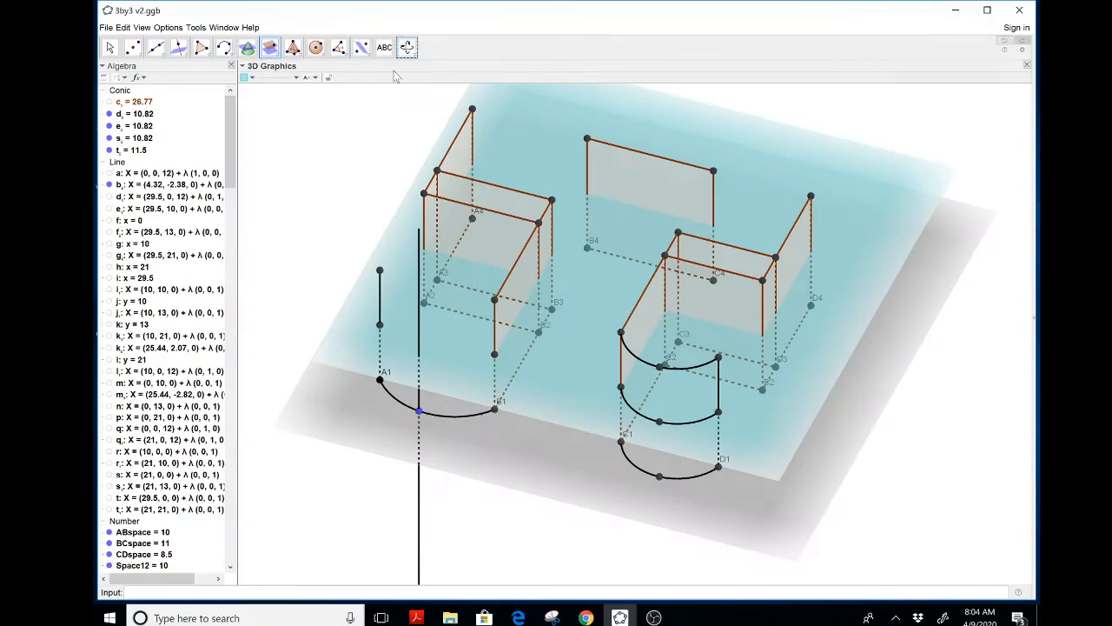
# Intersect the perpendicular line with the new parallel plane to get a point above the arc's middle
pyautogui.click(406, 48)
pyautogui.moveTo(339, 208)
pyautogui.mouseDown()
pyautogui.moveTo(345, 172)
pyautogui.moveTo(345, 197)
pyautogui.moveTo(339, 189)
pyautogui.mouseUp()
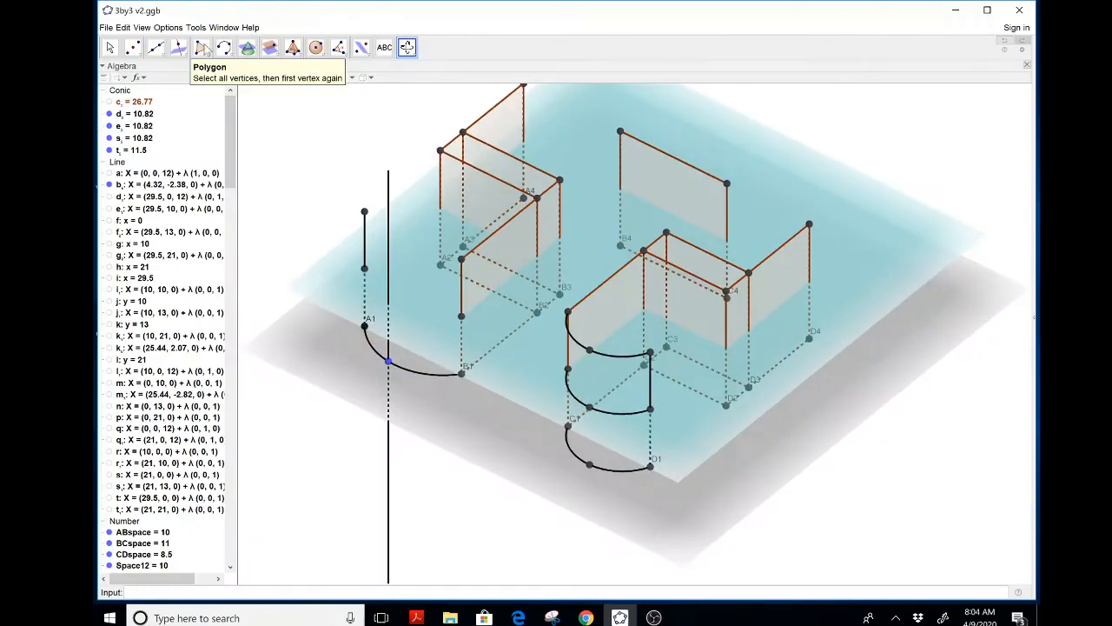
pyautogui.click(133, 48)
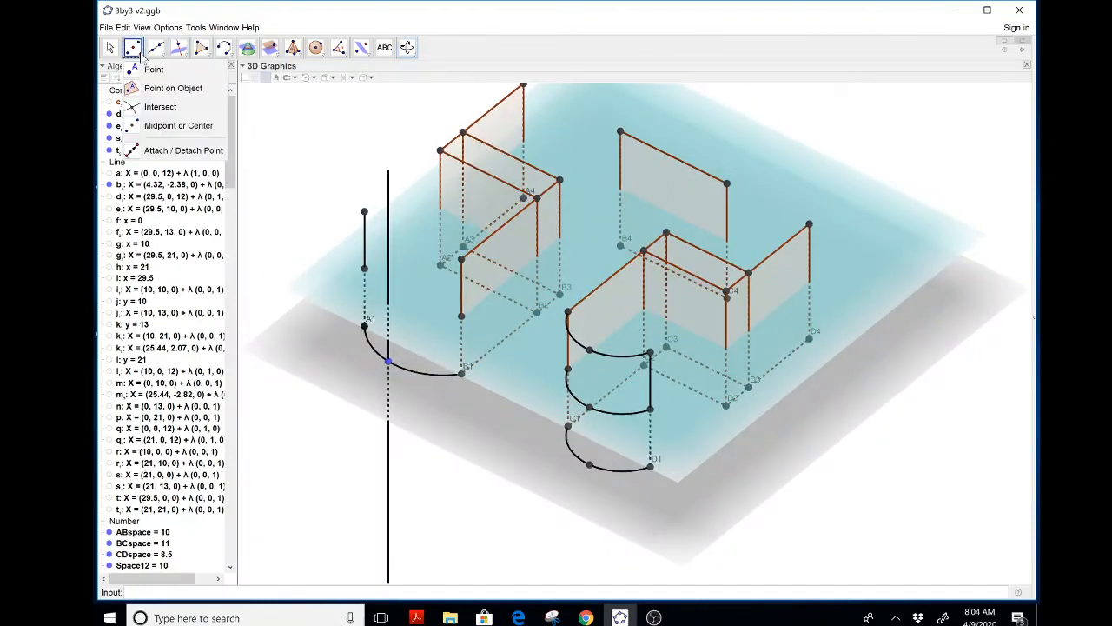
pyautogui.click(139, 107)
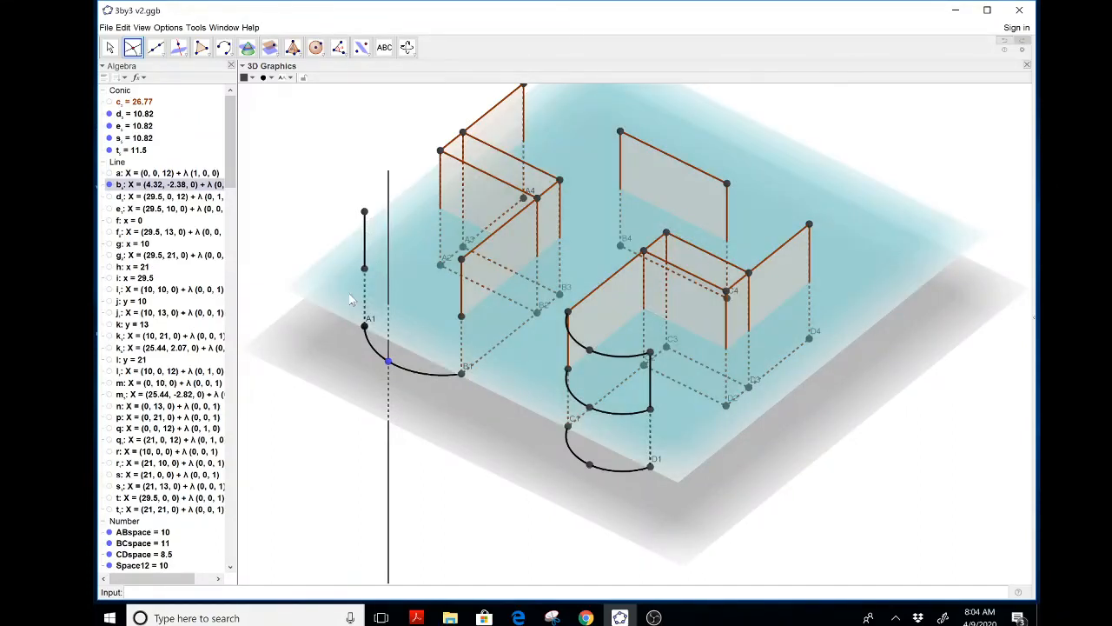
pyautogui.click(388, 306)
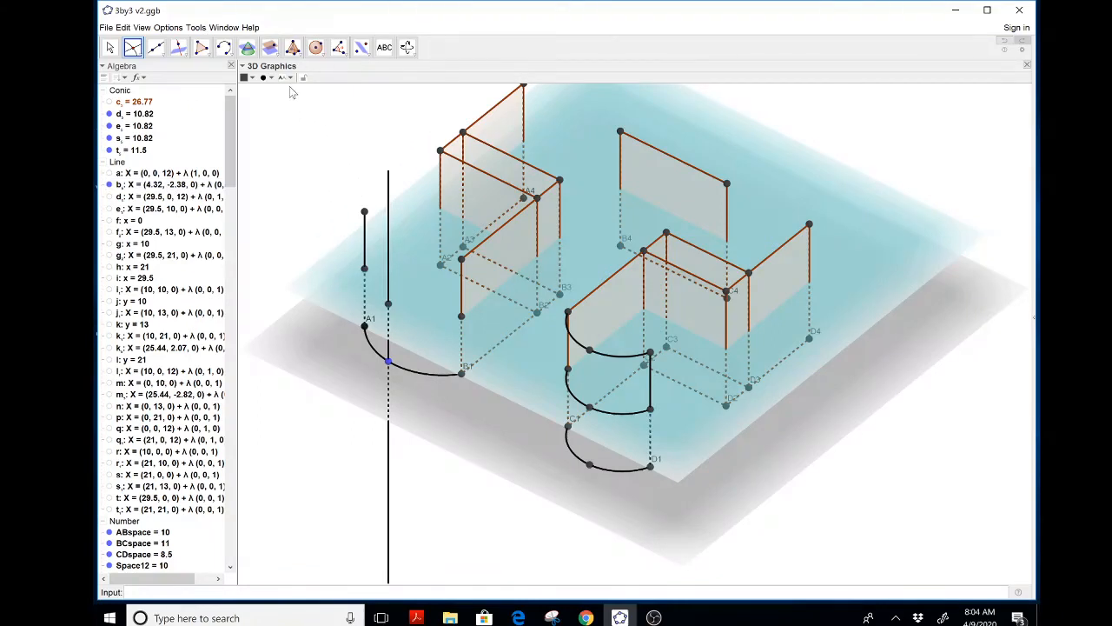
# Draw a circumcircular arc through the point on A1's edge, the intersection point and the point on B1's edge
pyautogui.click(224, 46)
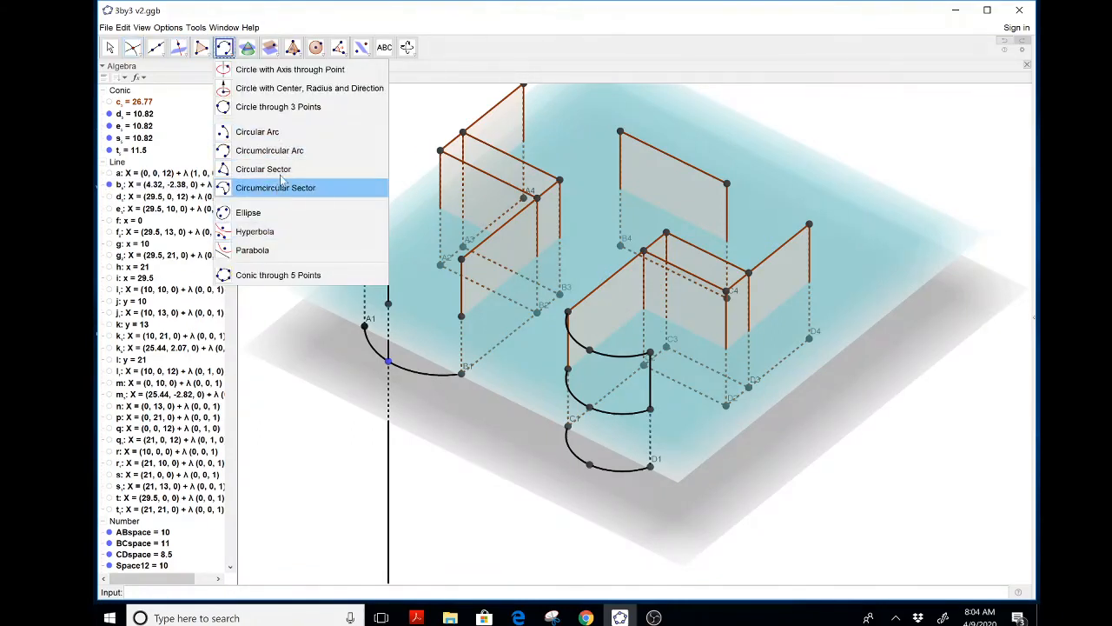
pyautogui.click(279, 151)
pyautogui.click(365, 269)
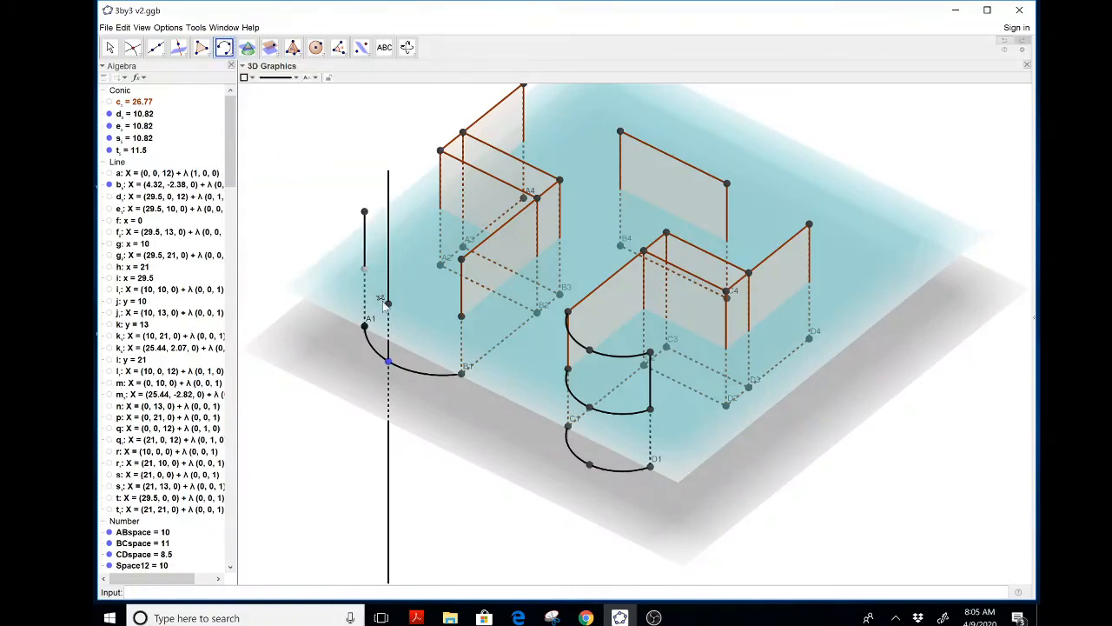
pyautogui.click(388, 304)
pyautogui.click(461, 318)
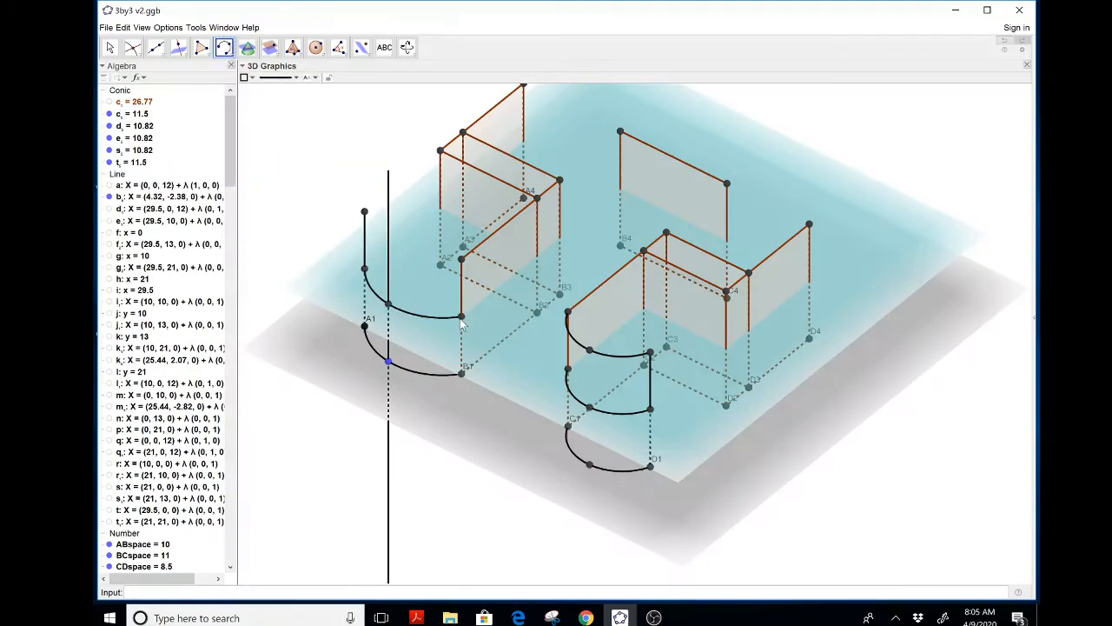
pyautogui.press('Escape')
# Hide the parallel plane and delete the perpendicular line along with its dependent upper arc
pyautogui.rightClick(339, 281)
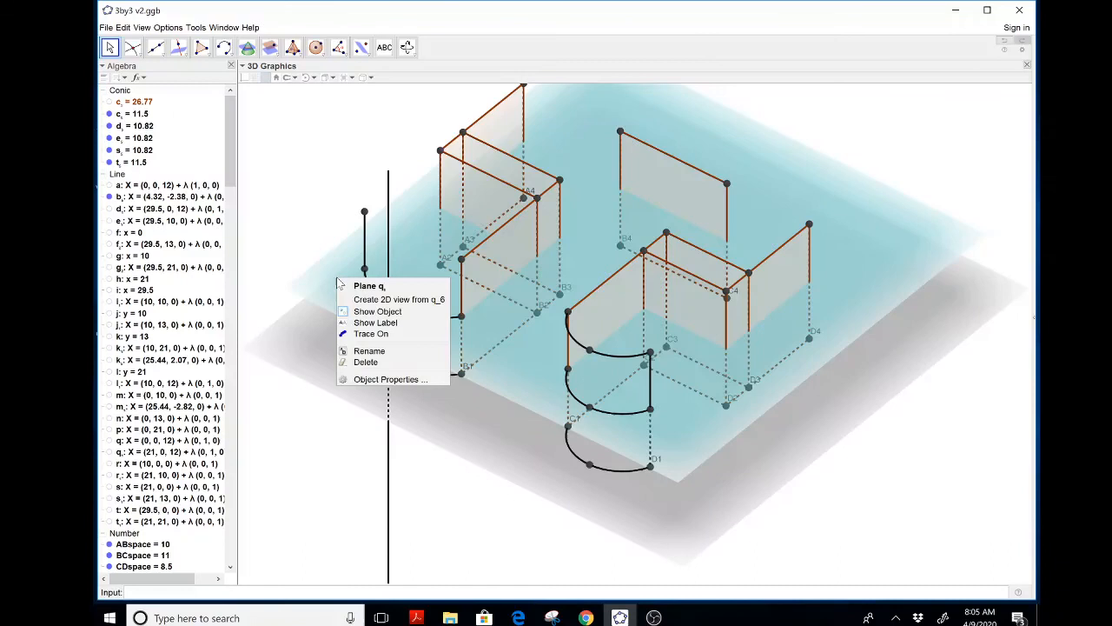
pyautogui.click(377, 311)
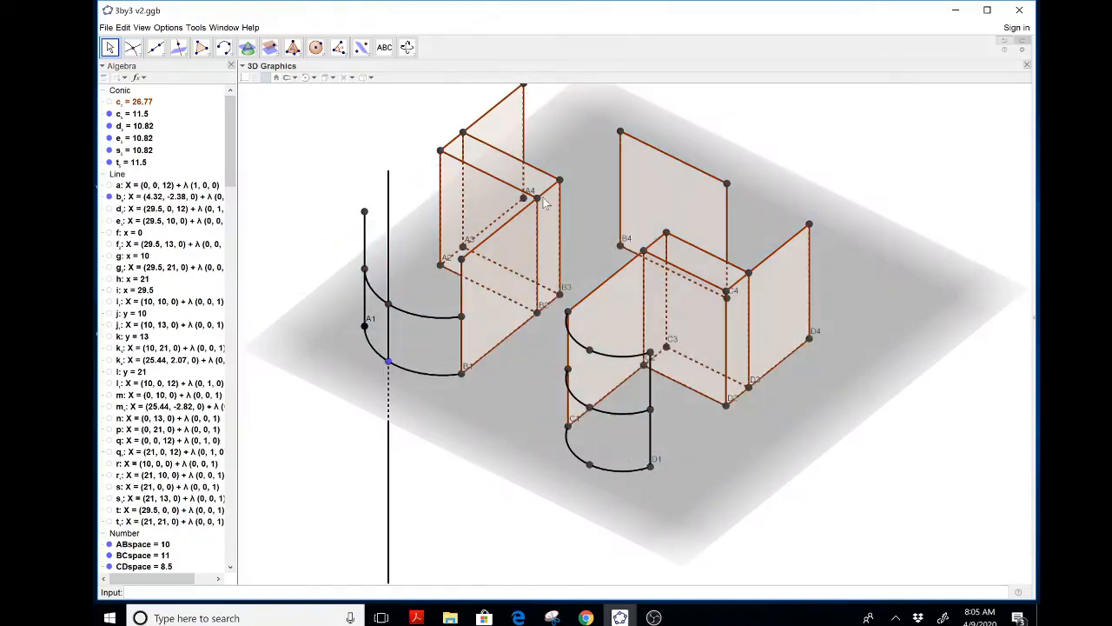
pyautogui.click(389, 193)
pyautogui.press('Delete')
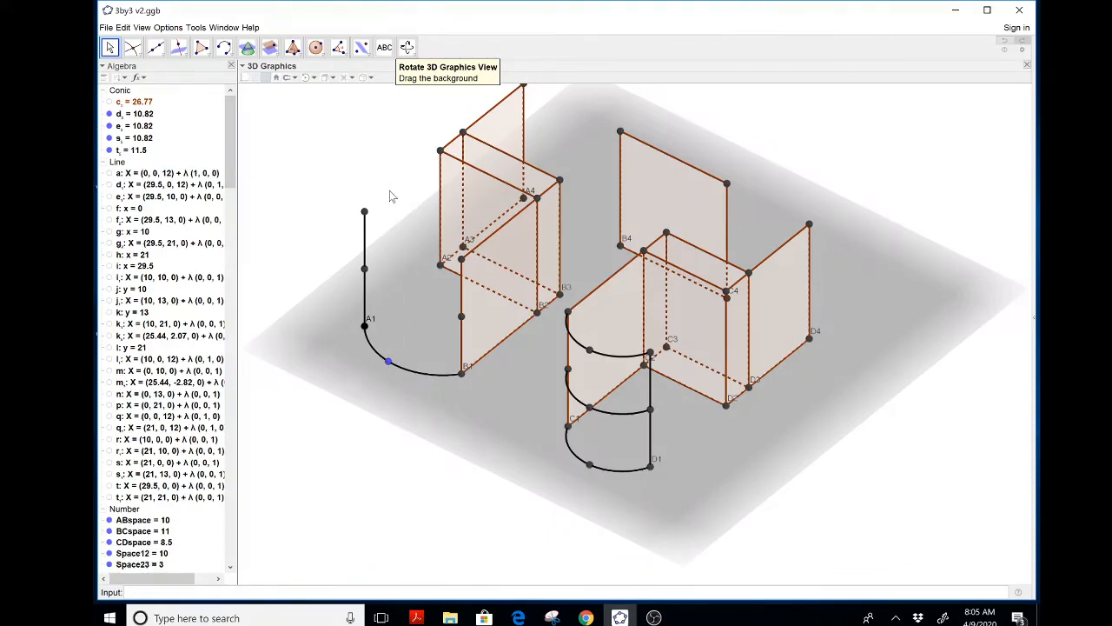
pyautogui.click(406, 47)
pyautogui.moveTo(304, 178)
pyautogui.mouseDown()
pyautogui.moveTo(318, 166)
pyautogui.moveTo(310, 176)
pyautogui.mouseUp()
pyautogui.click(653, 617)
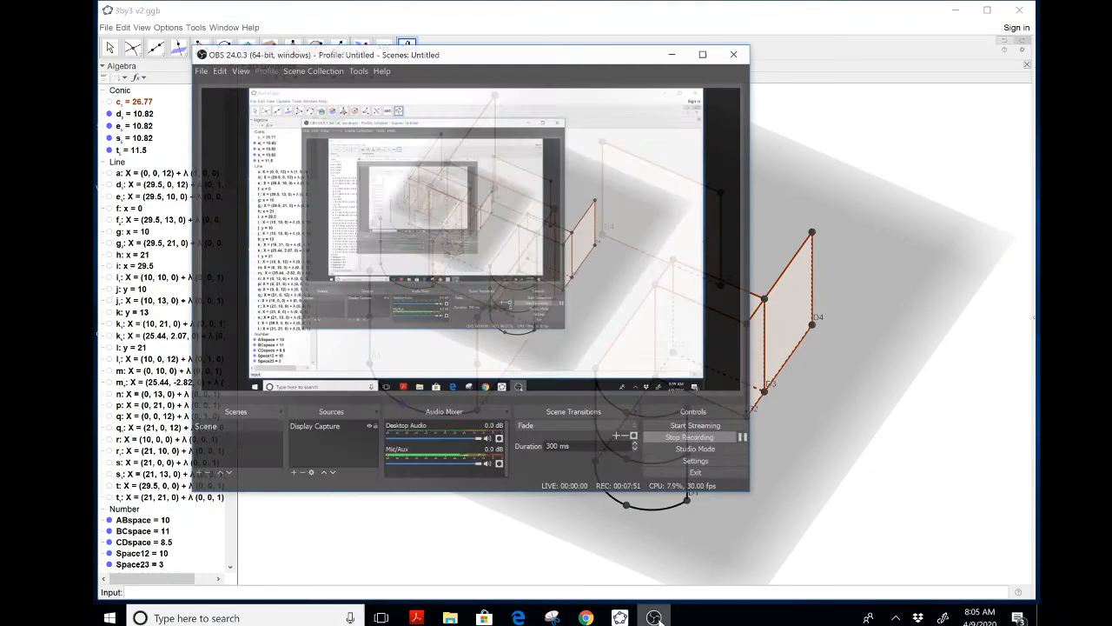